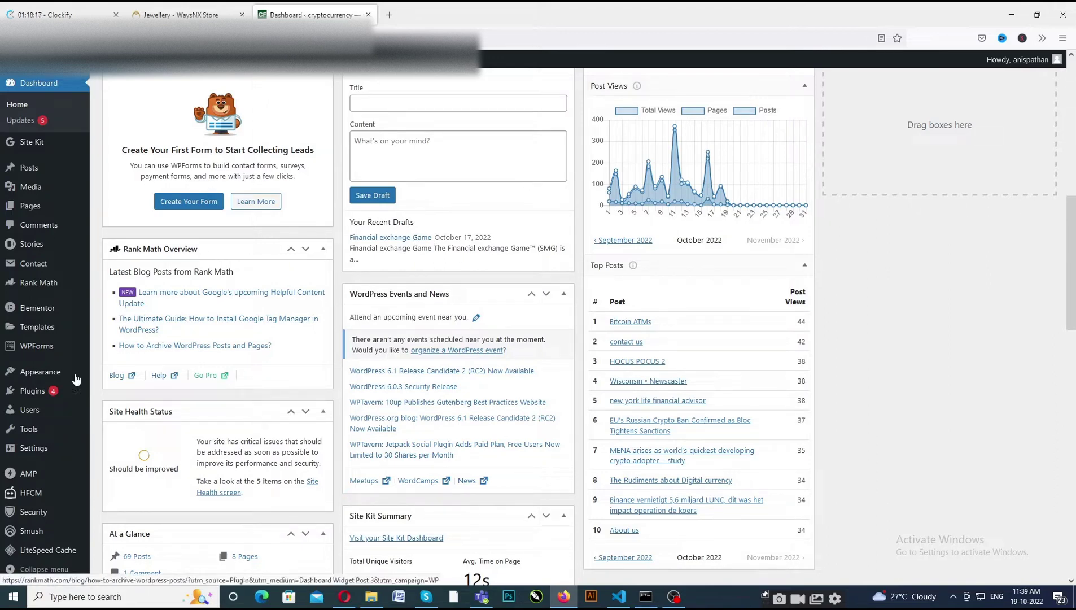
- Open the page for adding new plugins and search the plugin directory for "lite speed cache"
mouse_move(34, 398)
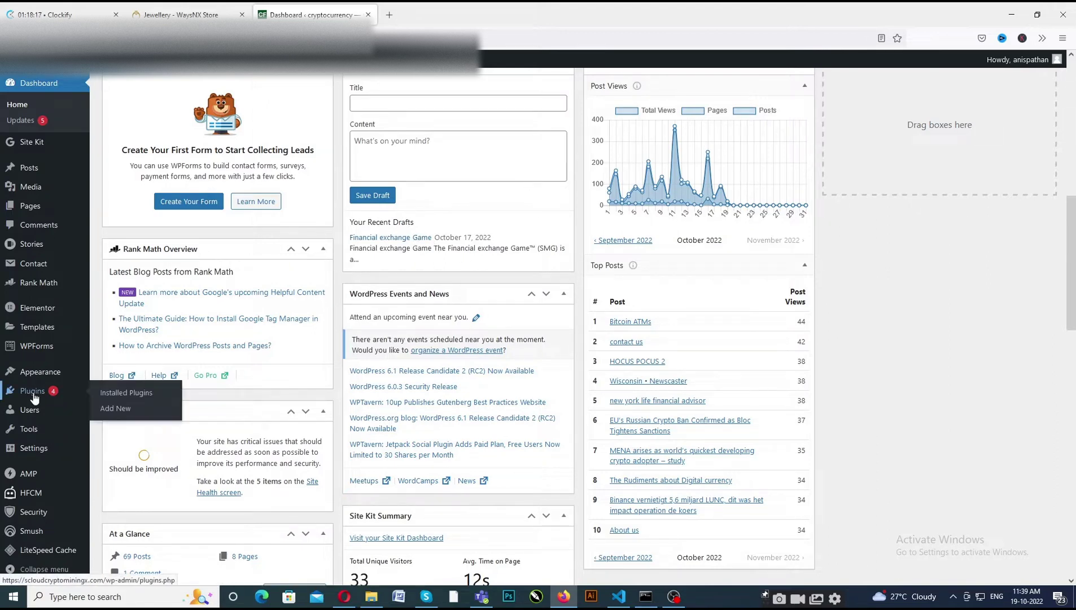
left_click(116, 409)
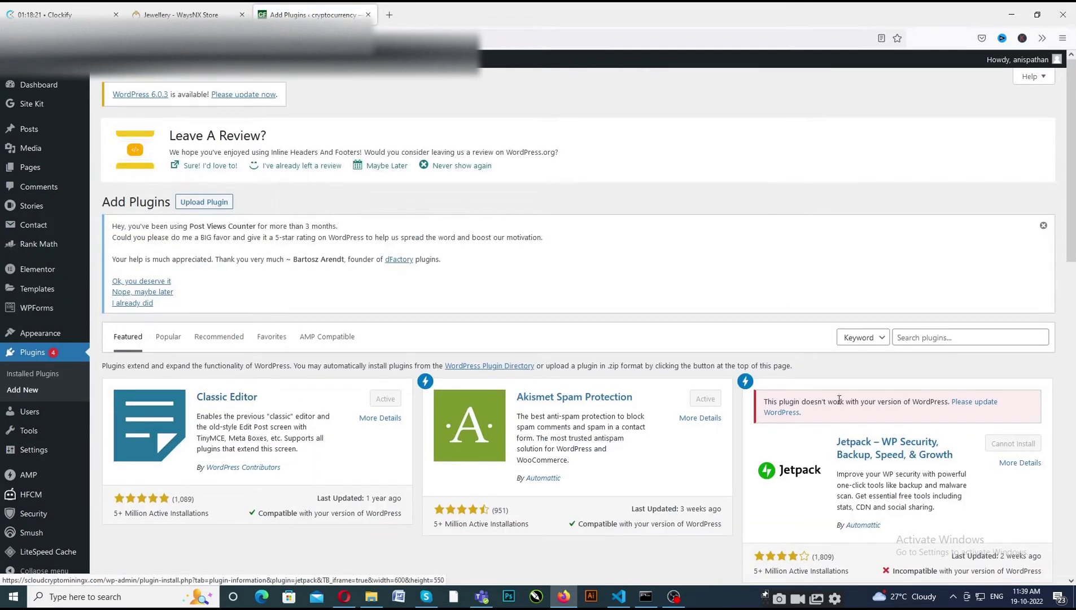
left_click(920, 337)
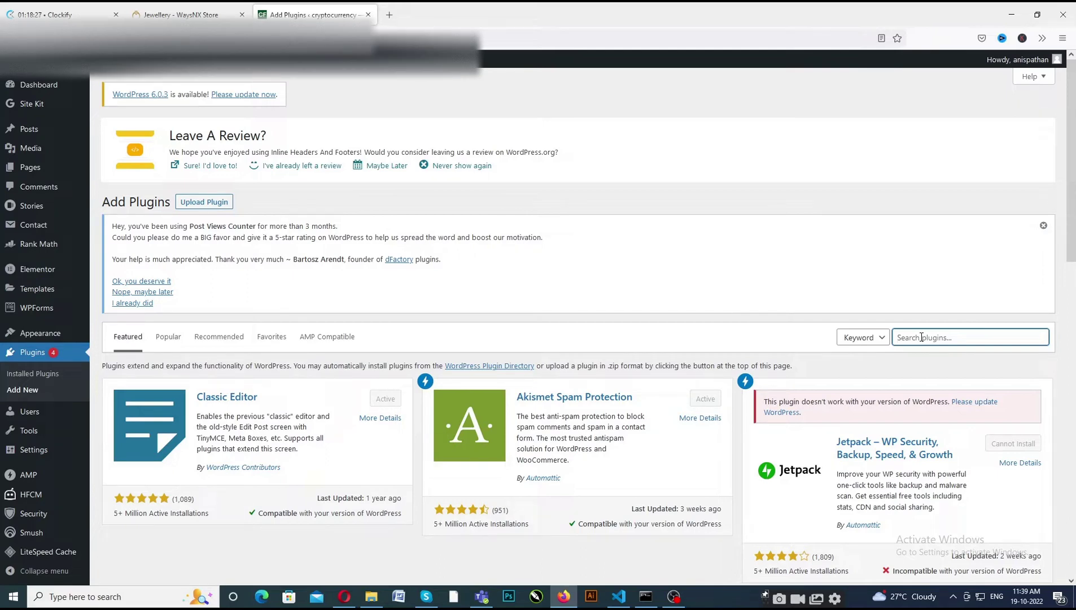
type("lit")
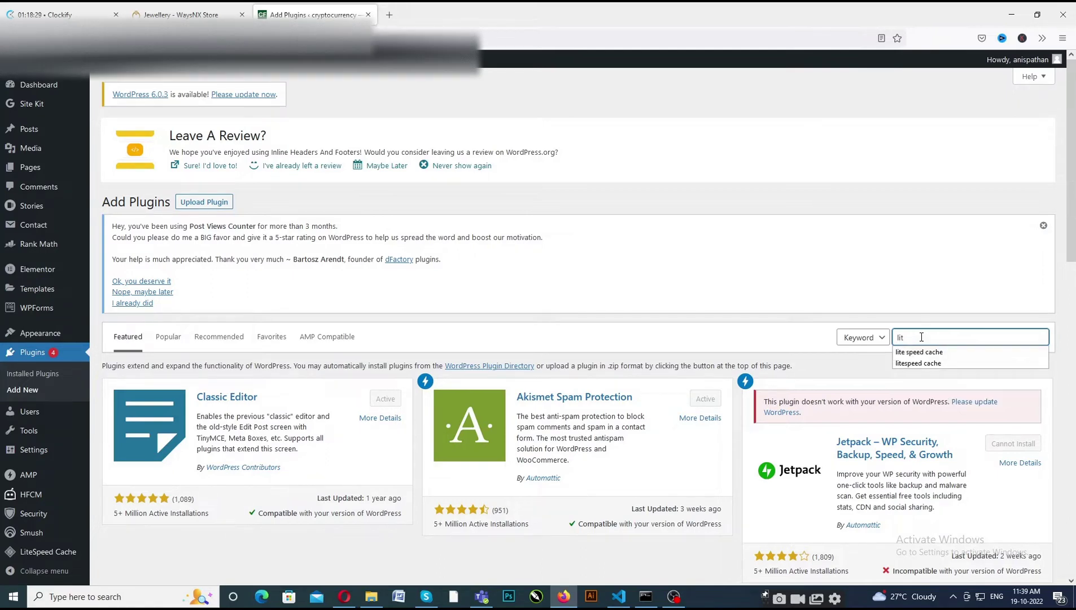
key("Down")
key("Return")
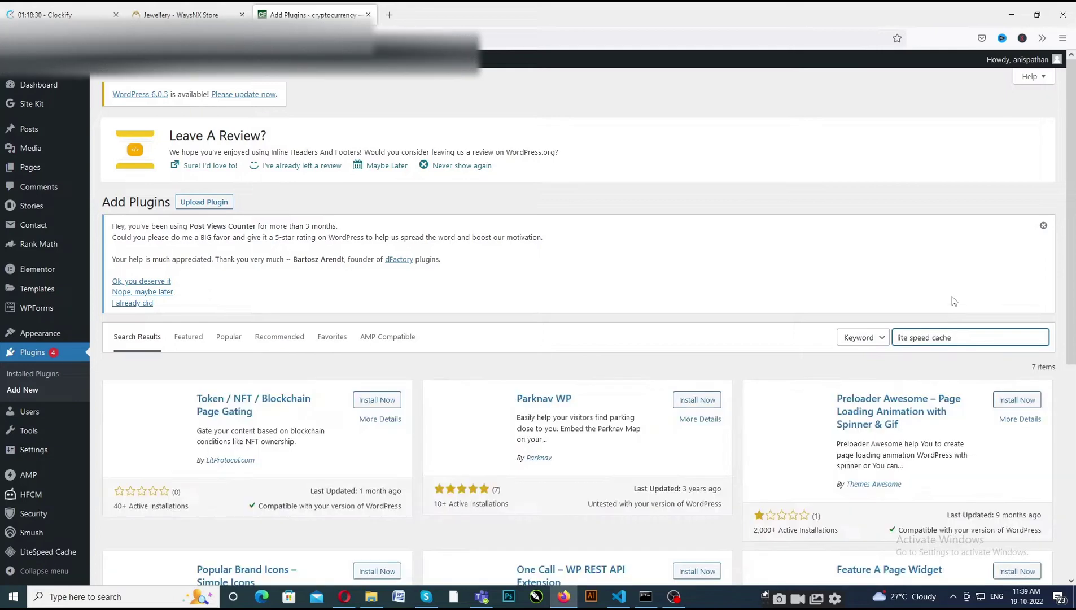
scroll(854, 311, "down", 2)
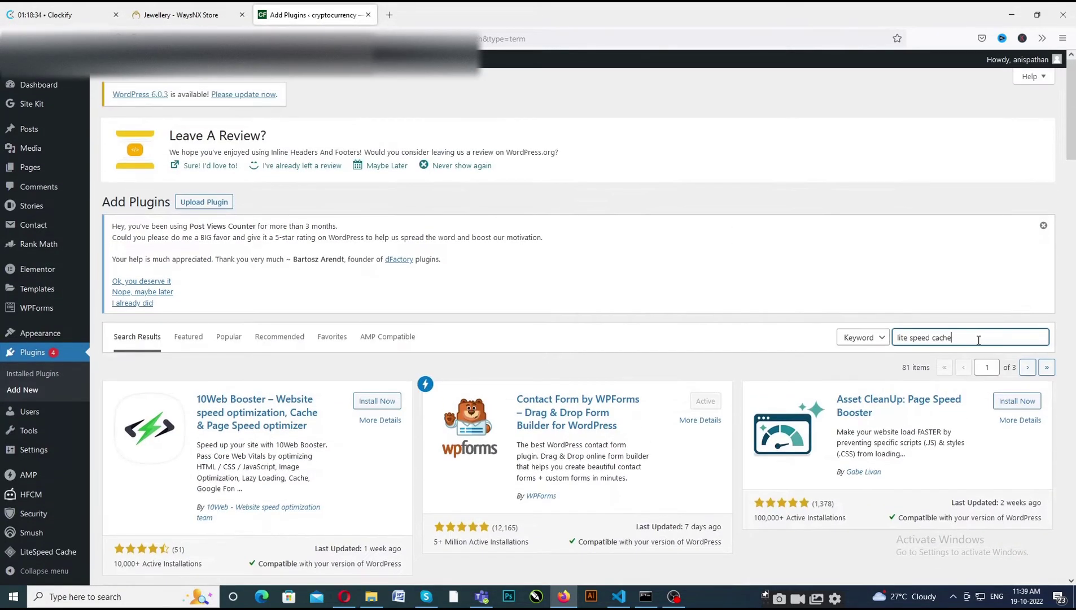
- Search the plugin directory for "litespeed cache" and look through the listed plugins
left_click(980, 338)
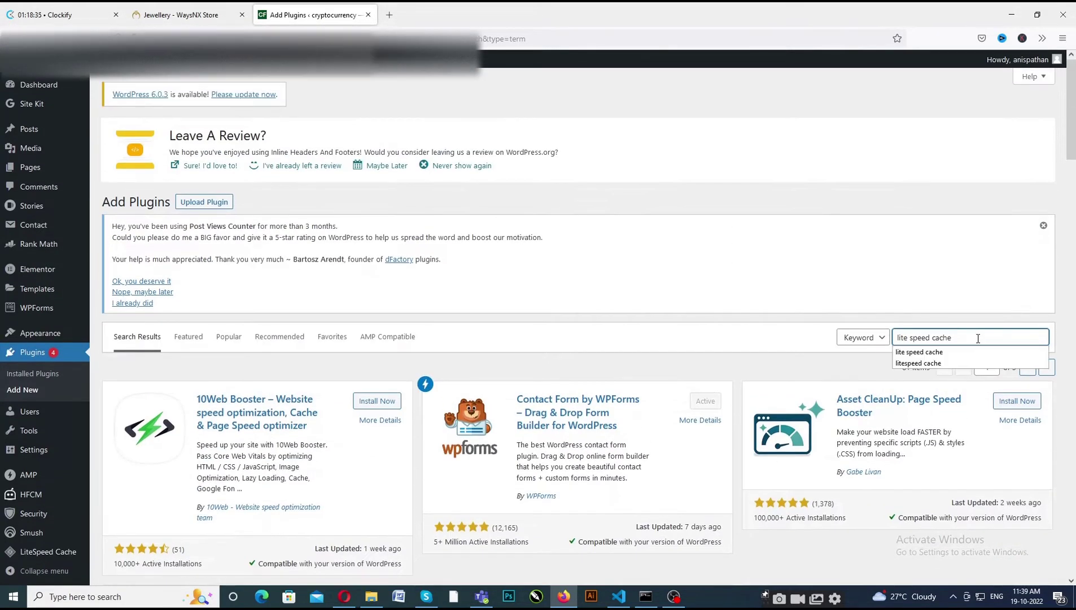
left_click(927, 364)
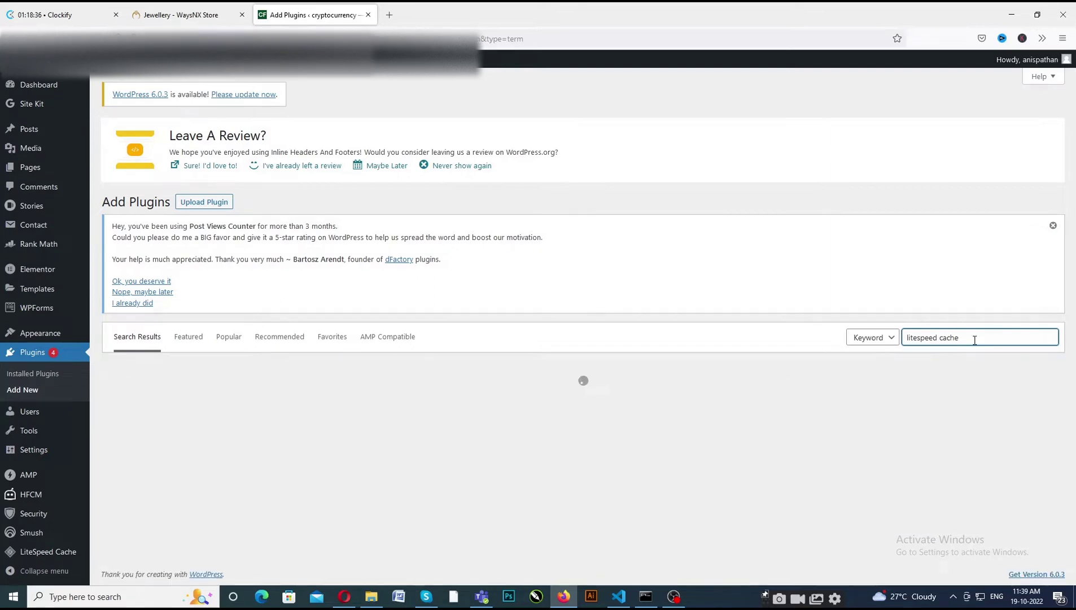
scroll(473, 307, "down", 2)
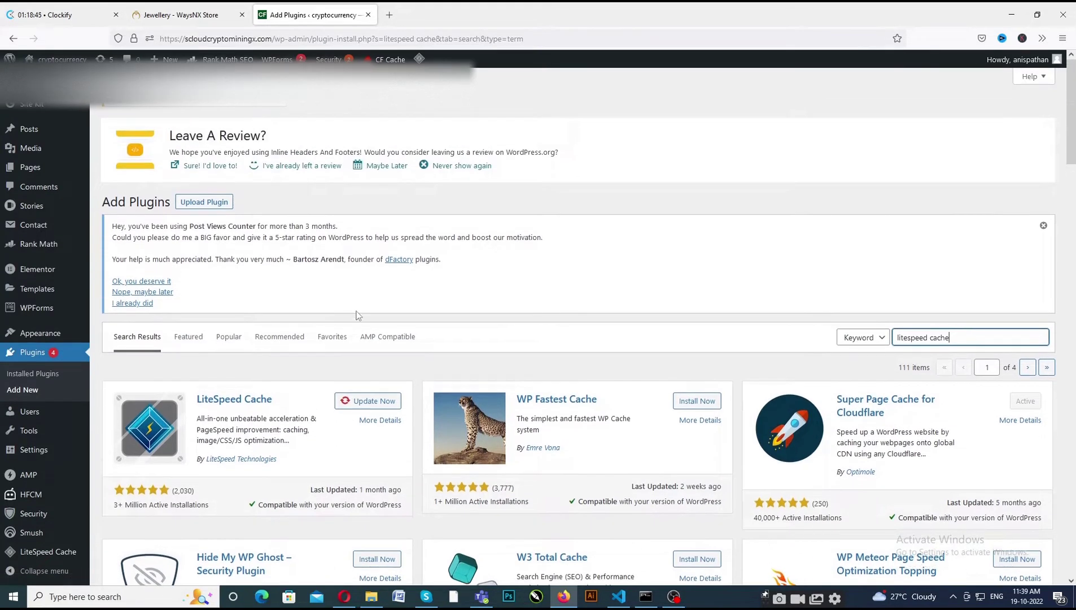
scroll(357, 392, "down", 5)
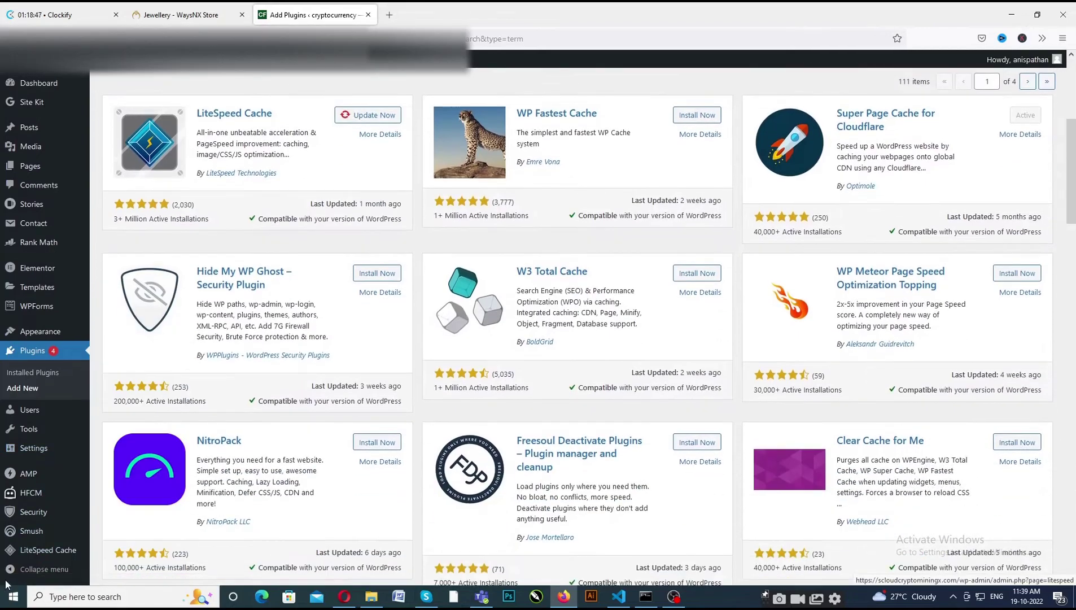
- Open the LiteSpeed Cache dashboard and examine the QUIC.cloud usage statistics, page speed, image optimization, cache and crawler status sections
mouse_move(41, 556)
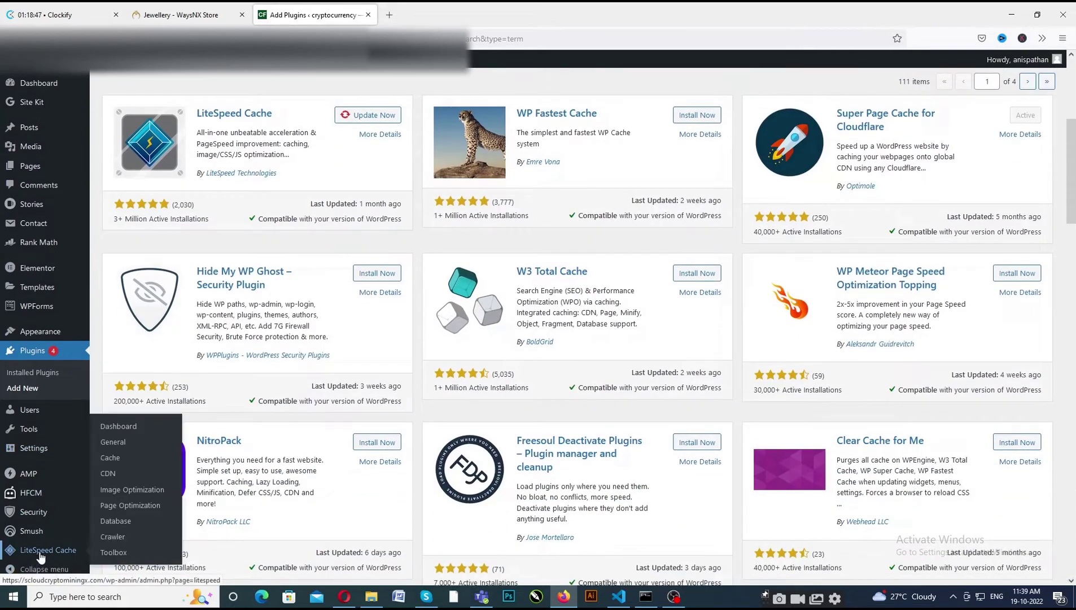
left_click(117, 427)
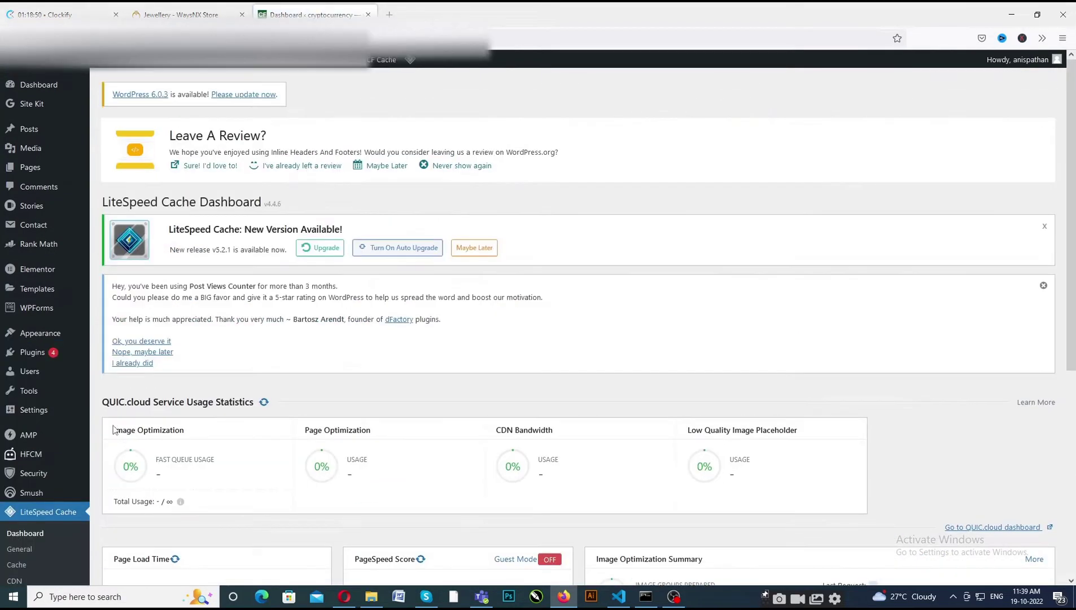
scroll(331, 324, "down", 3)
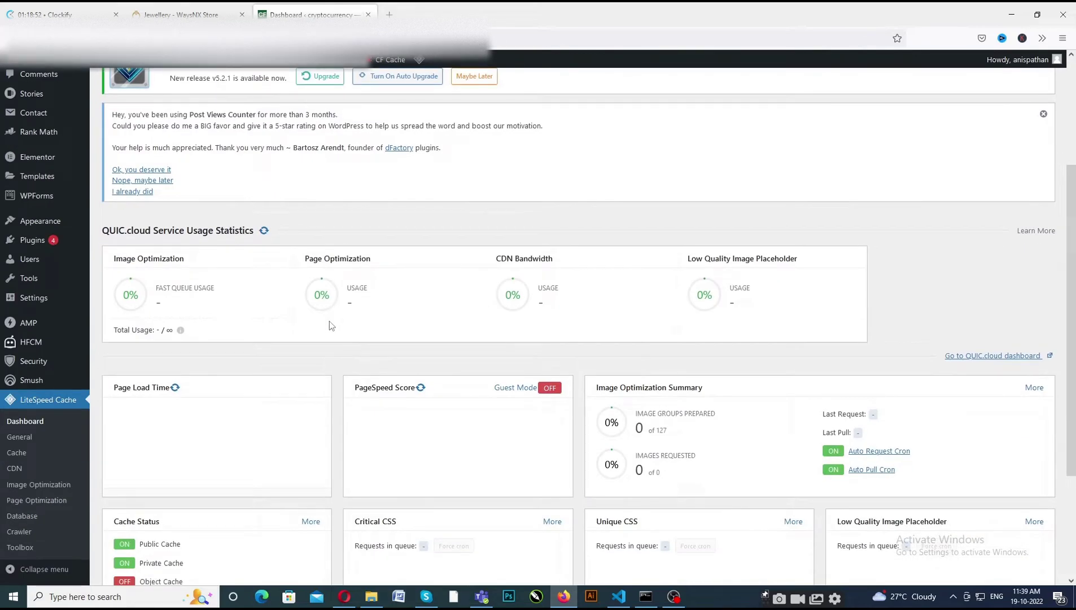
scroll(278, 351, "down", 2)
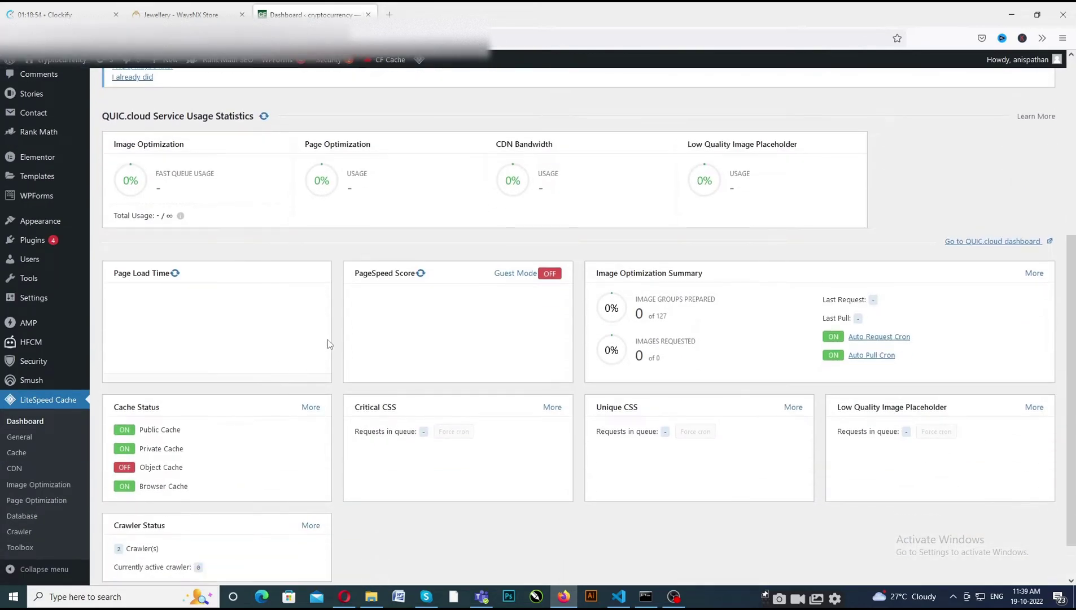
scroll(392, 384, "up", 1)
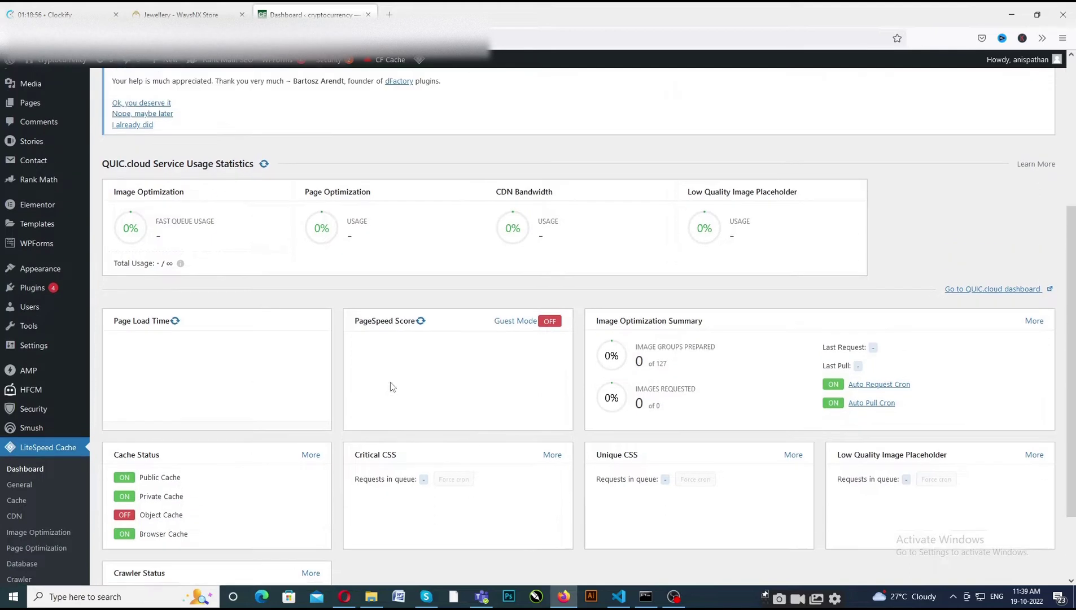
scroll(389, 395, "up", 1)
scroll(406, 243, "down", 2)
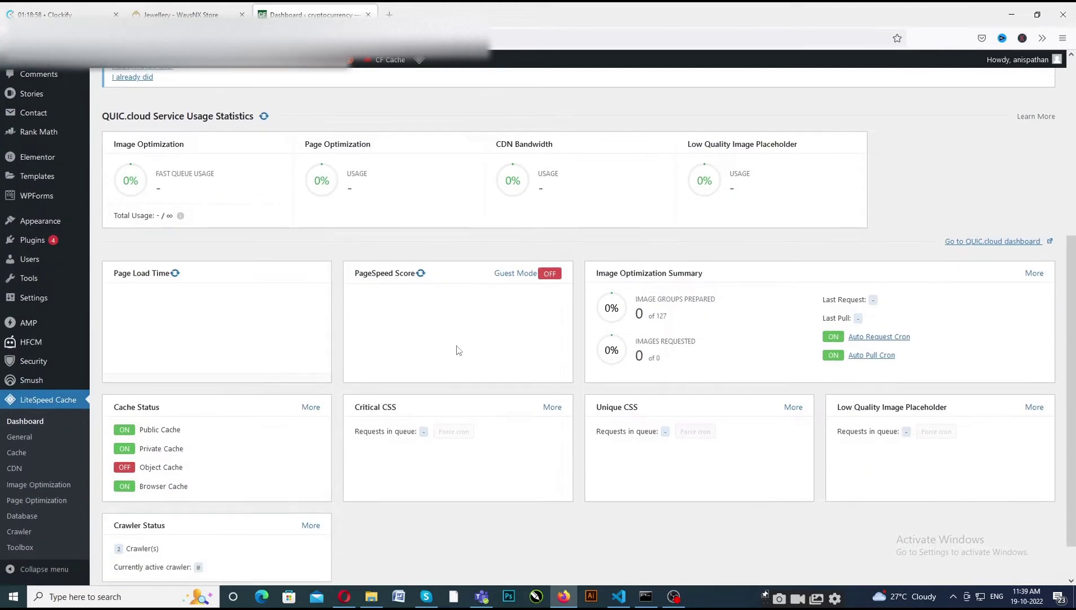
scroll(389, 284, "down", 1)
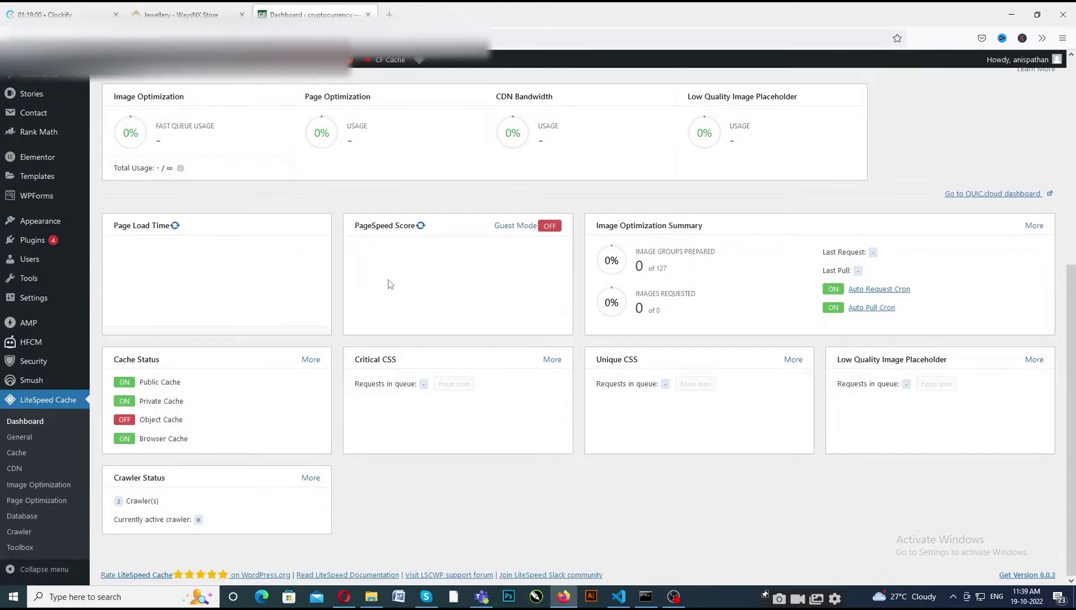
- Open LiteSpeed Cache's General settings and review Automatically Upgrade, Domain Key, Guest Mode, Guest Optimization, Server IP and Notifications
left_click(20, 436)
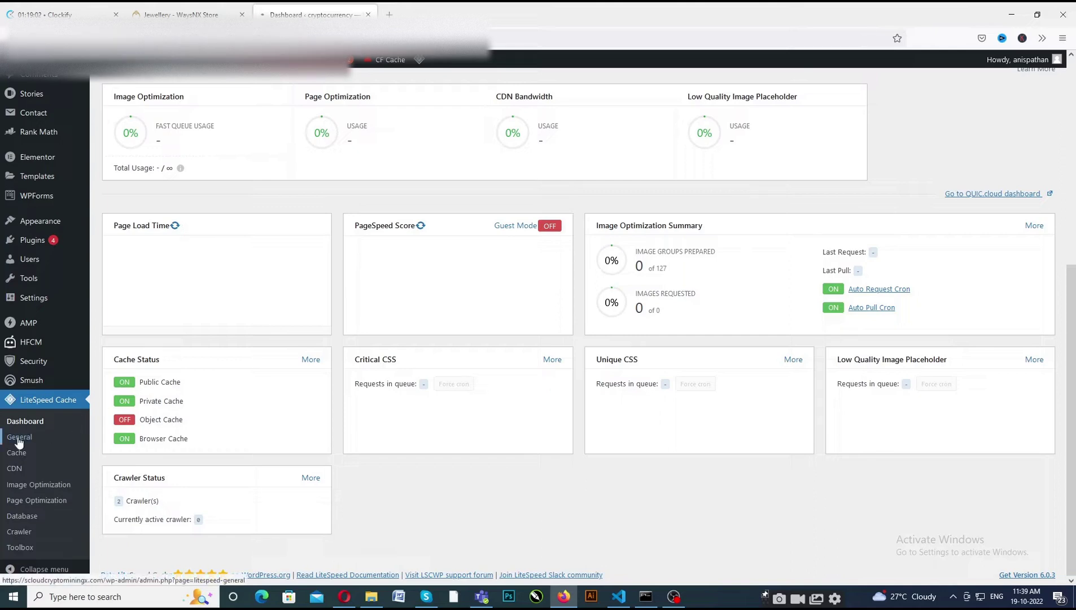
scroll(471, 319, "down", 3)
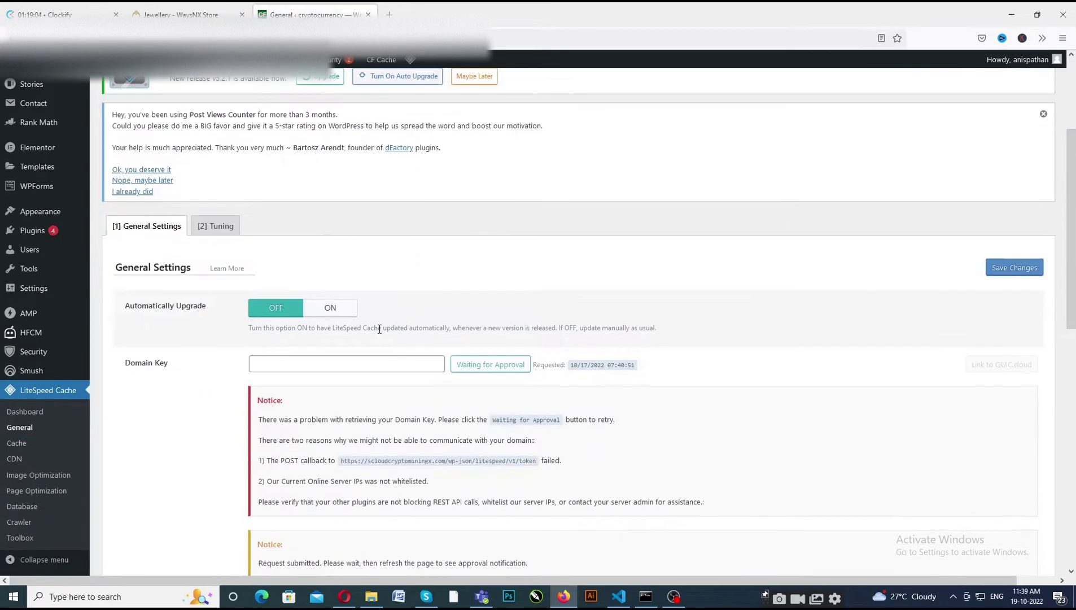
scroll(472, 319, "down", 1)
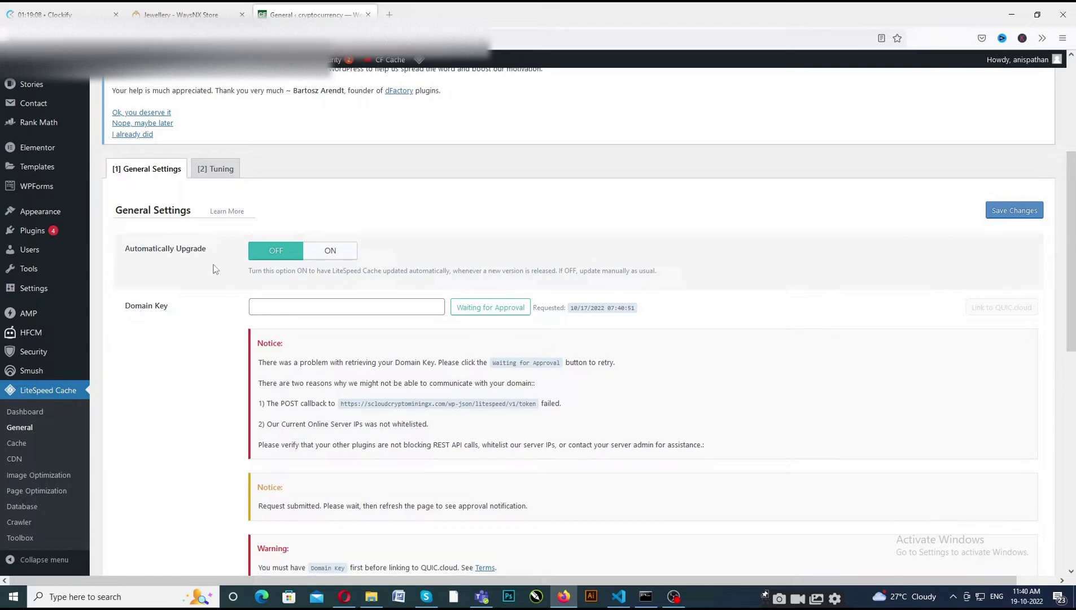
scroll(341, 244, "down", 1)
scroll(341, 242, "down", 2)
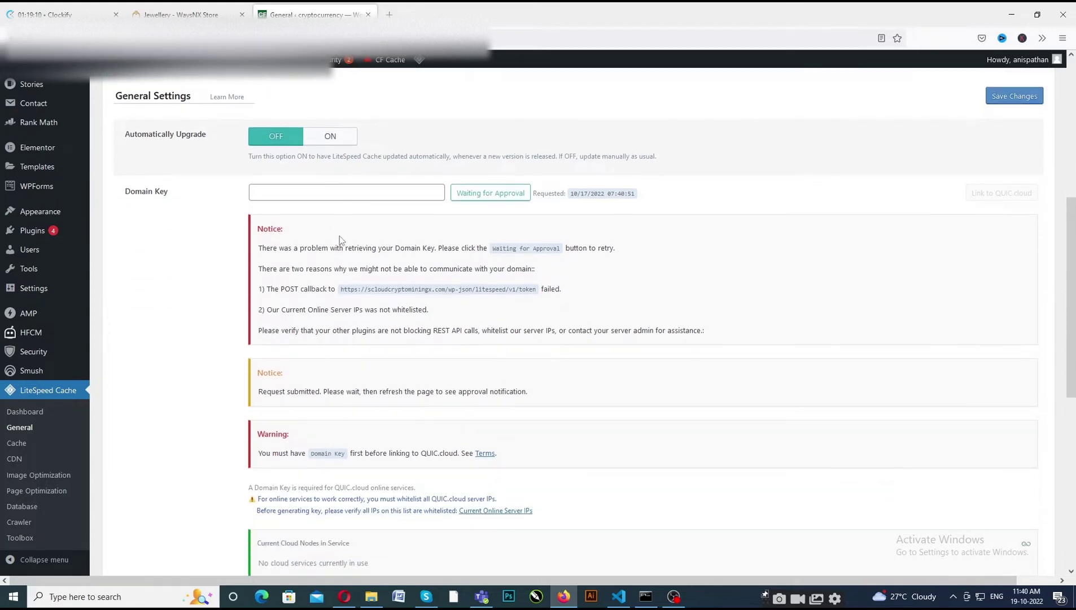
scroll(340, 255, "up", 1)
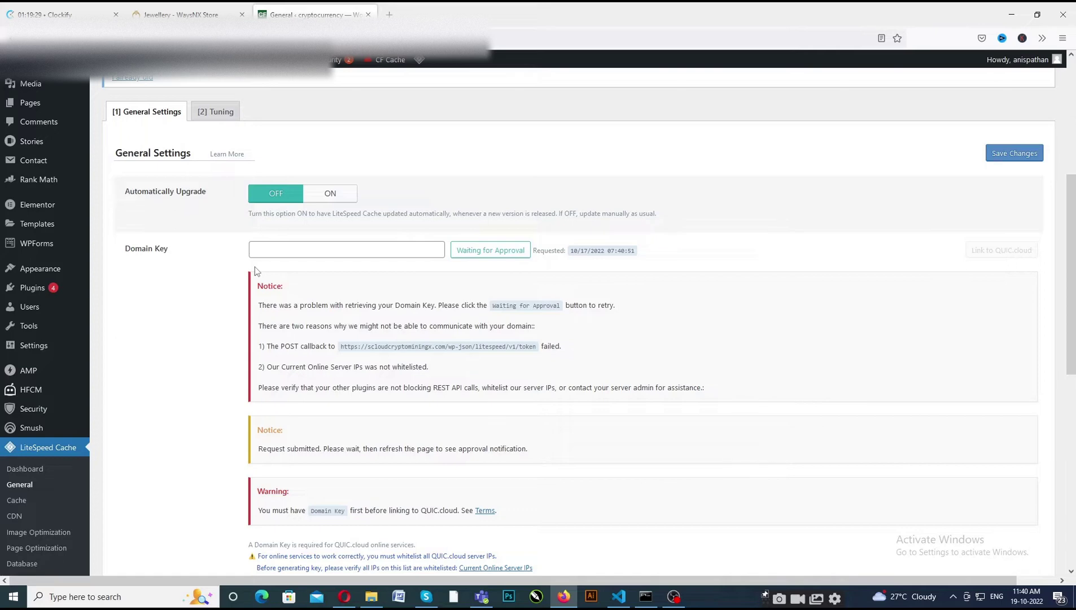
scroll(273, 266, "down", 6)
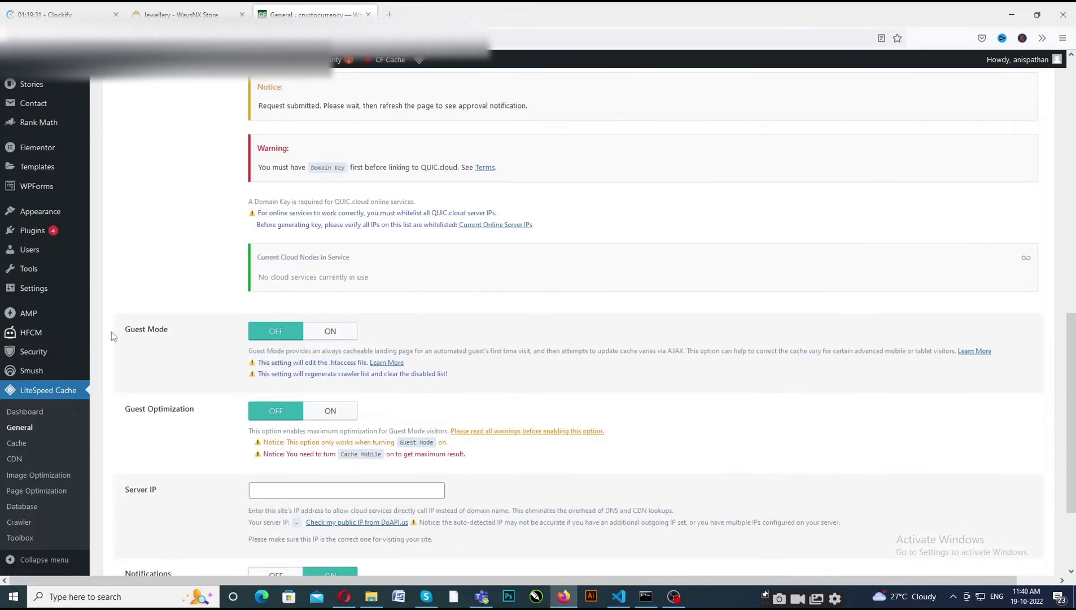
scroll(153, 322, "down", 2)
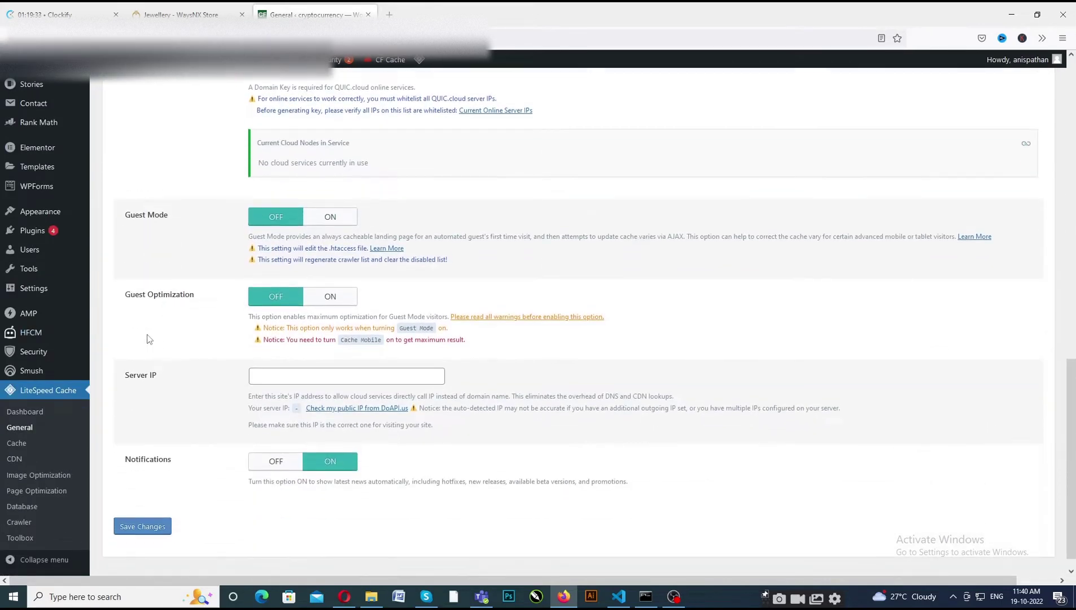
scroll(169, 296, "down", 1)
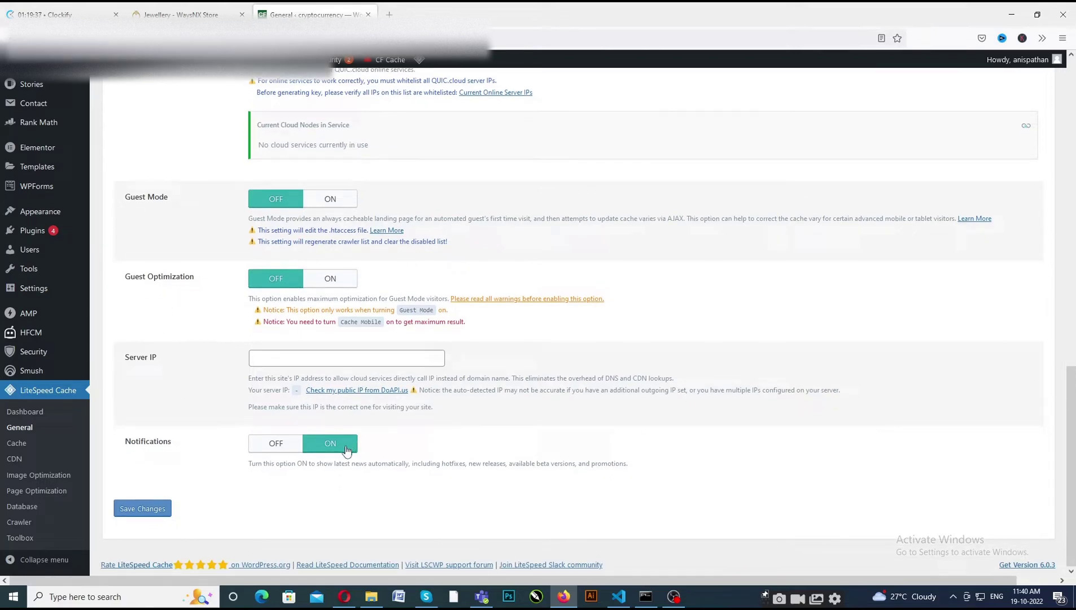
scroll(207, 489, "up", 3)
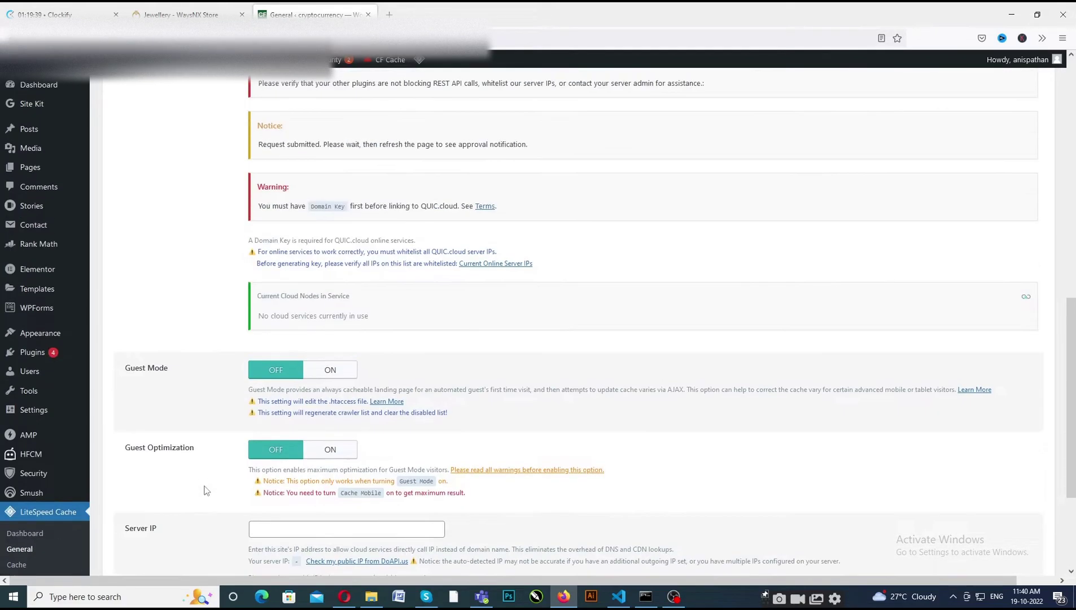
scroll(206, 489, "down", 3)
scroll(238, 452, "up", 2)
scroll(243, 447, "down", 2)
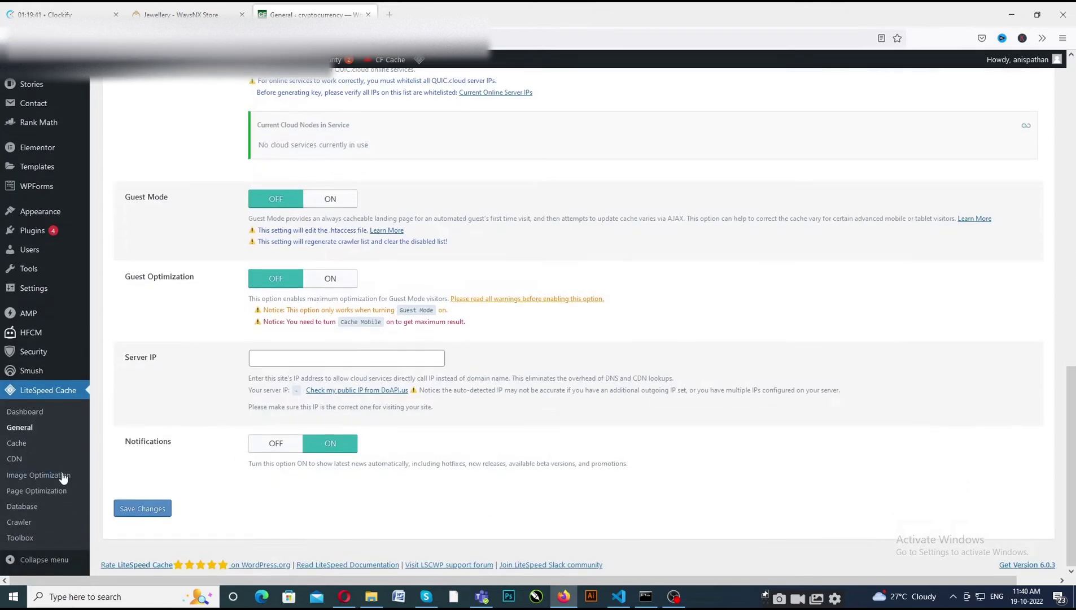
- Open LiteSpeed Cache's Cache settings and look over the Cache Control Settings from Enable Cache to Cache Mobile
left_click(16, 444)
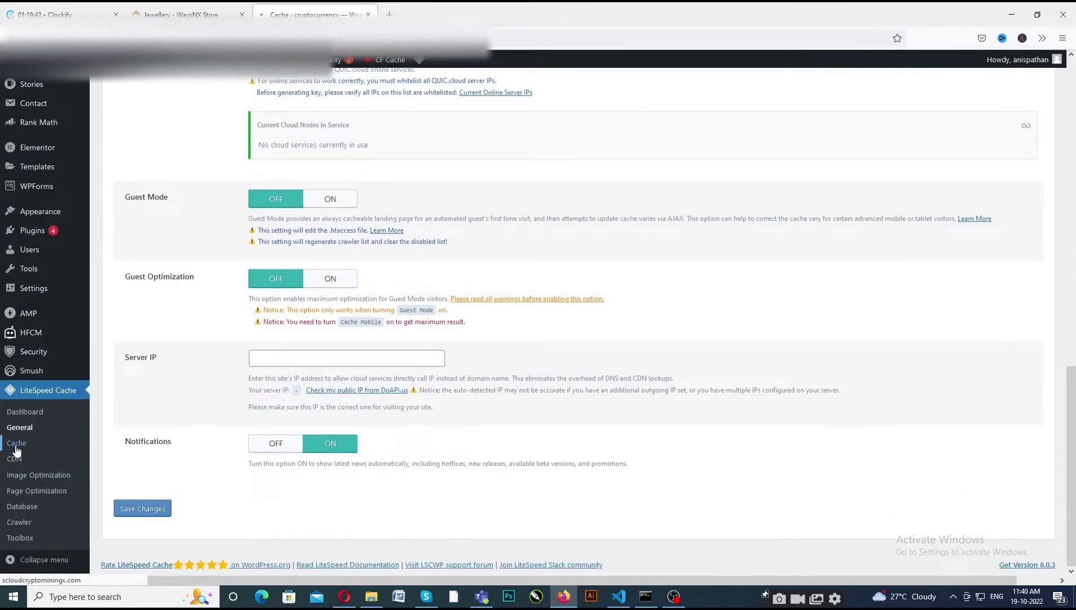
scroll(317, 328, "down", 4)
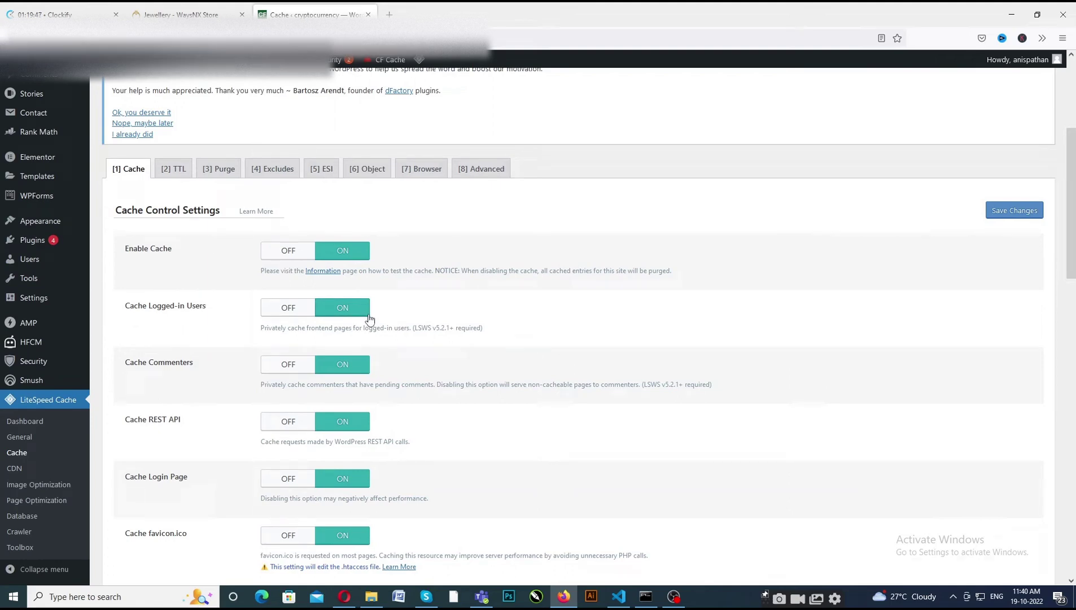
scroll(371, 320, "down", 6)
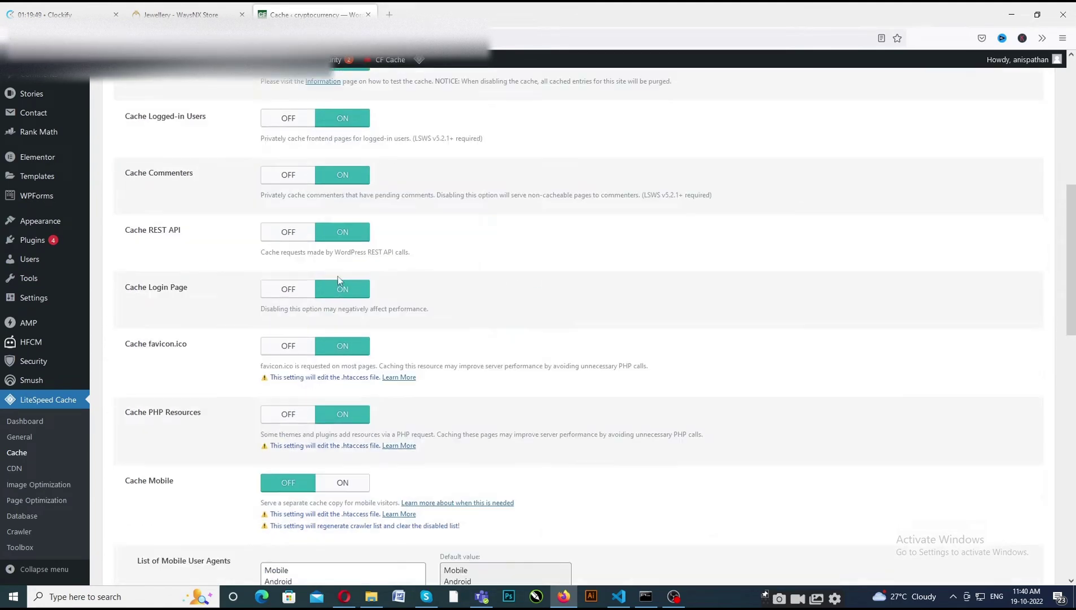
scroll(348, 307, "down", 3)
scroll(345, 310, "up", 9)
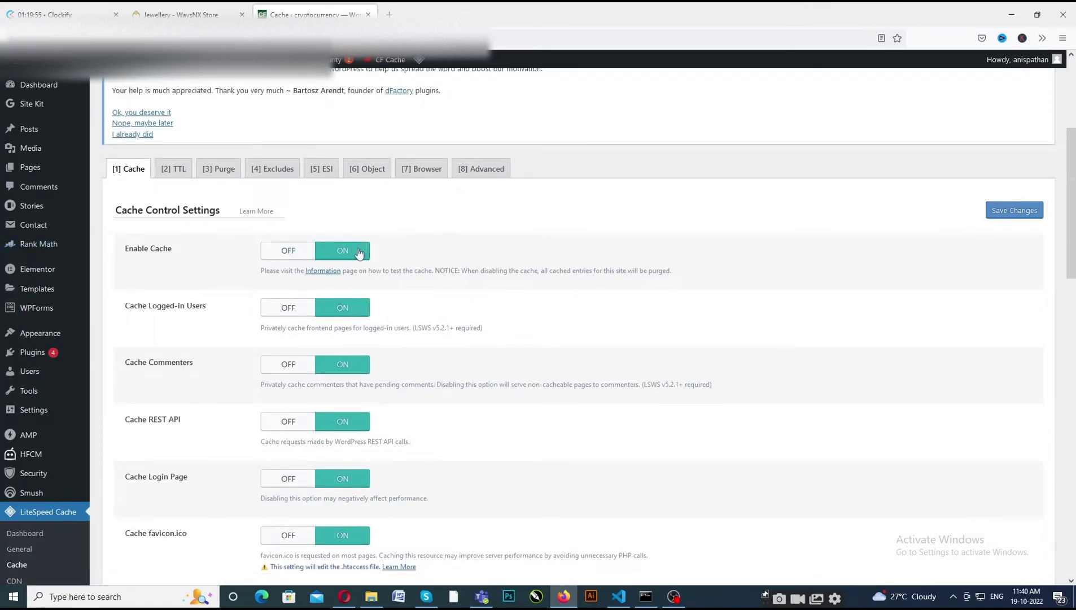
- Review each cache control option in turn, from Cache Logged-in Users, Commenters and REST API to Cache Mobile and the mobile user agents list
scroll(162, 265, "down", 1)
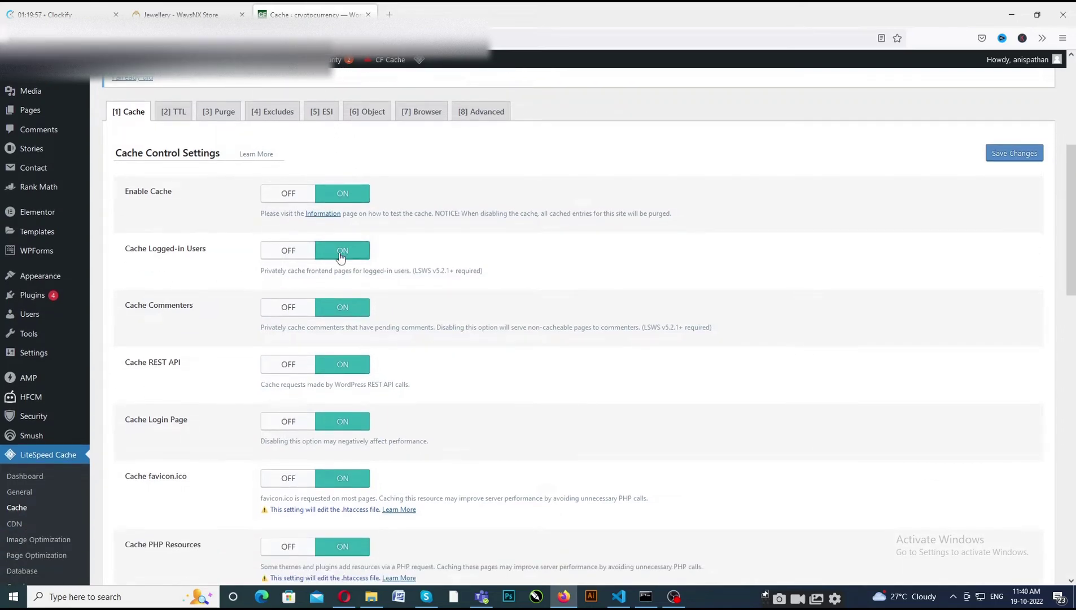
scroll(362, 263, "down", 2)
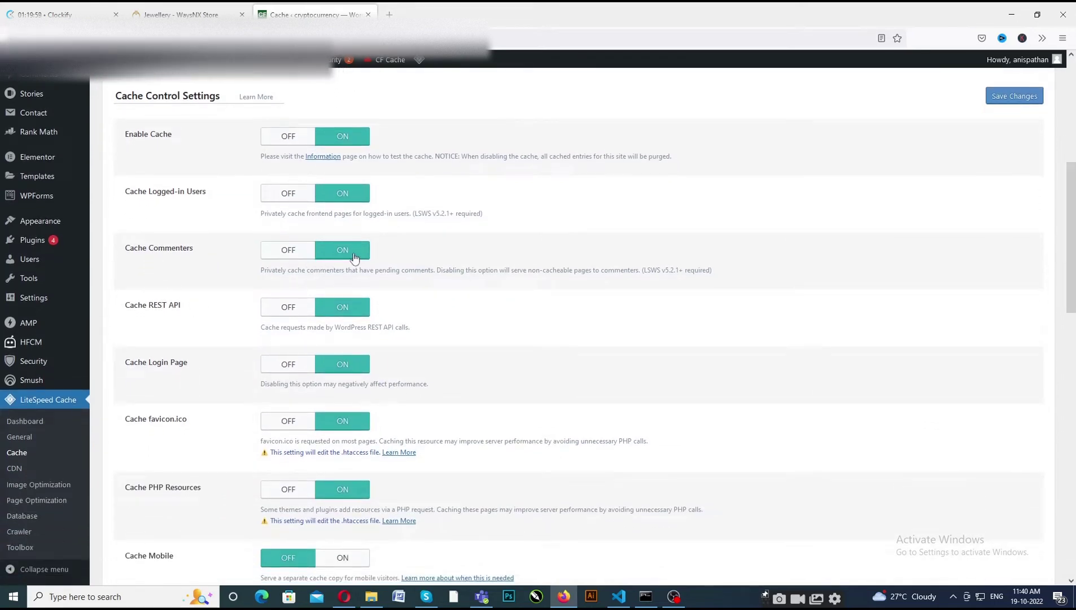
scroll(357, 262, "down", 1)
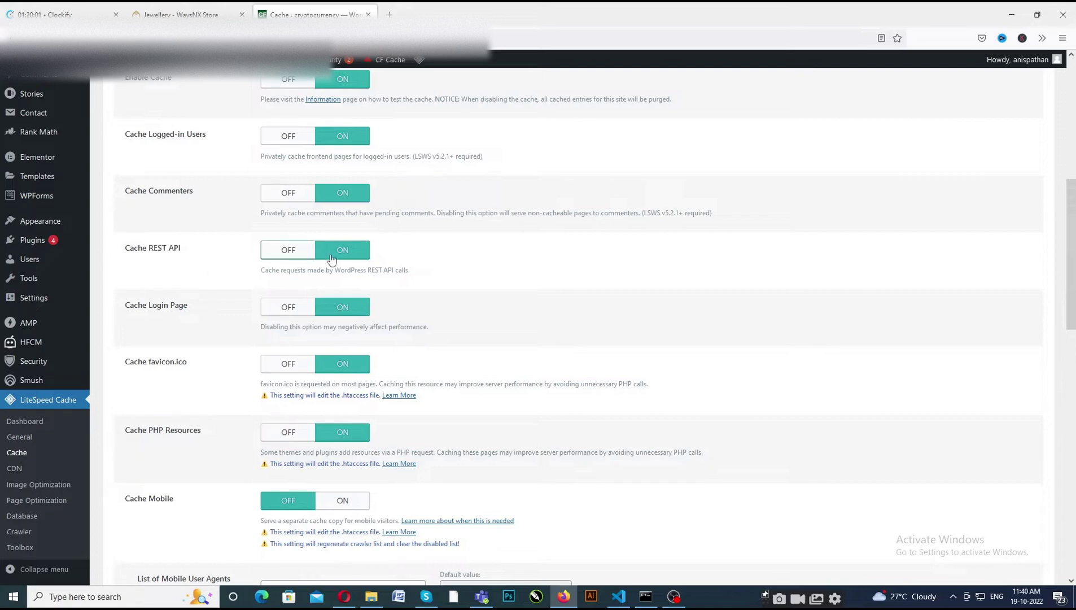
scroll(339, 255, "down", 1)
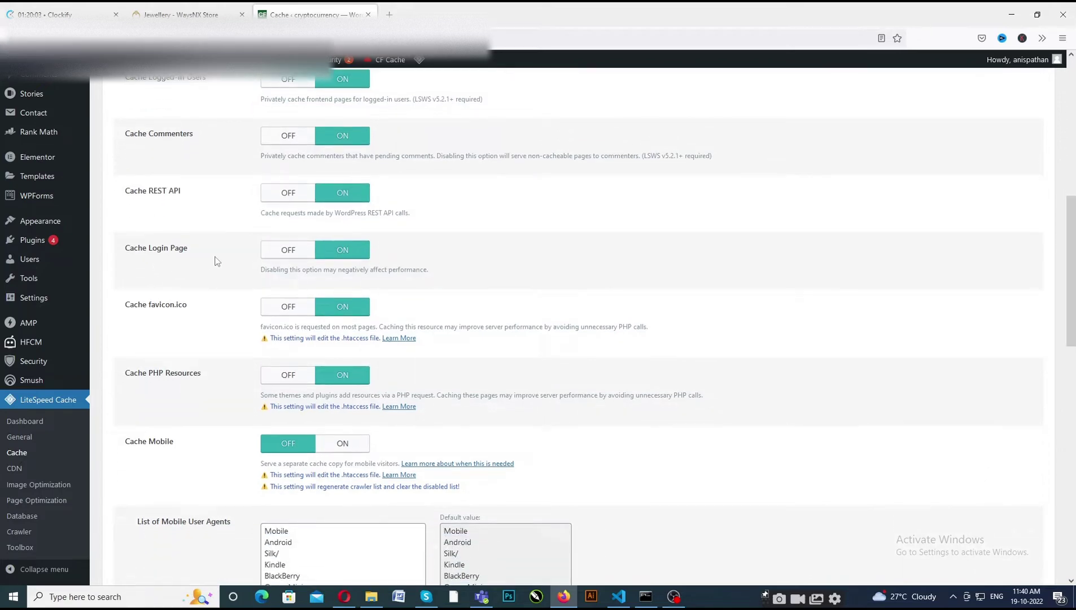
scroll(358, 262, "down", 1)
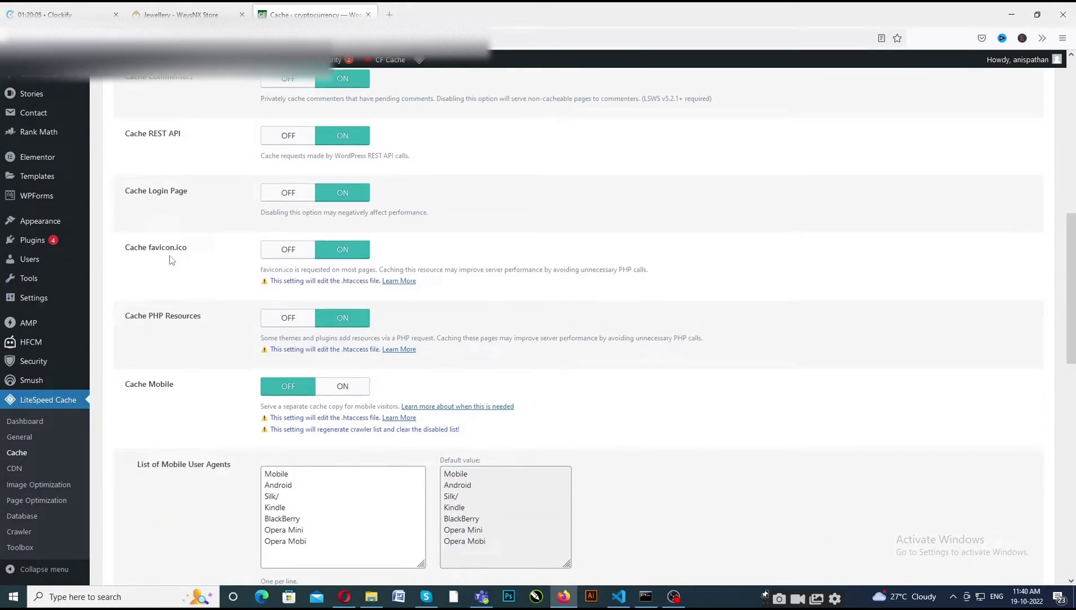
scroll(371, 265, "down", 2)
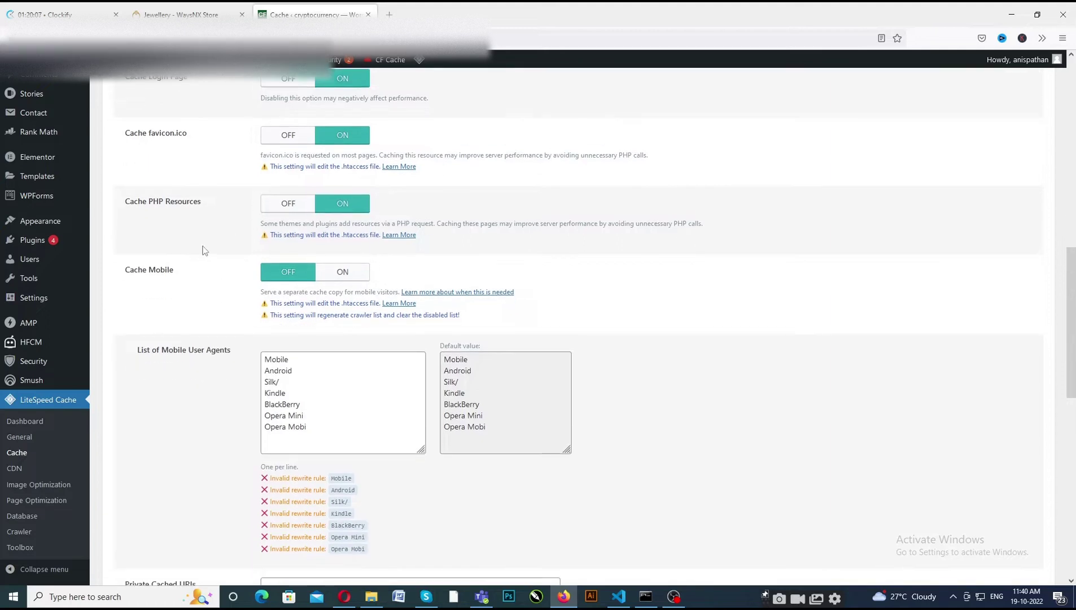
scroll(266, 277, "up", 1)
scroll(299, 260, "down", 3)
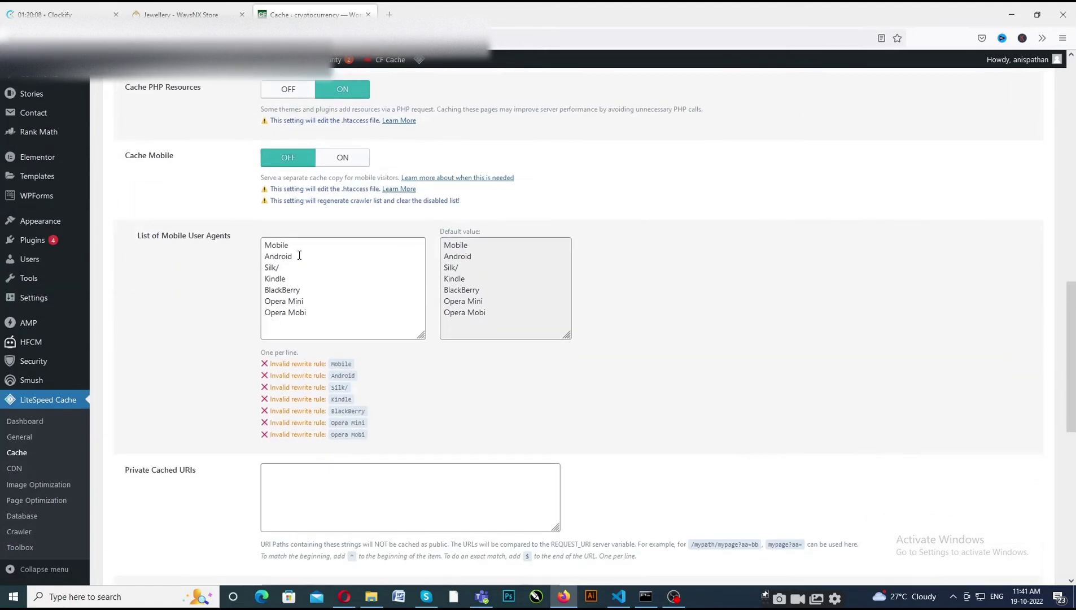
scroll(303, 262, "up", 10)
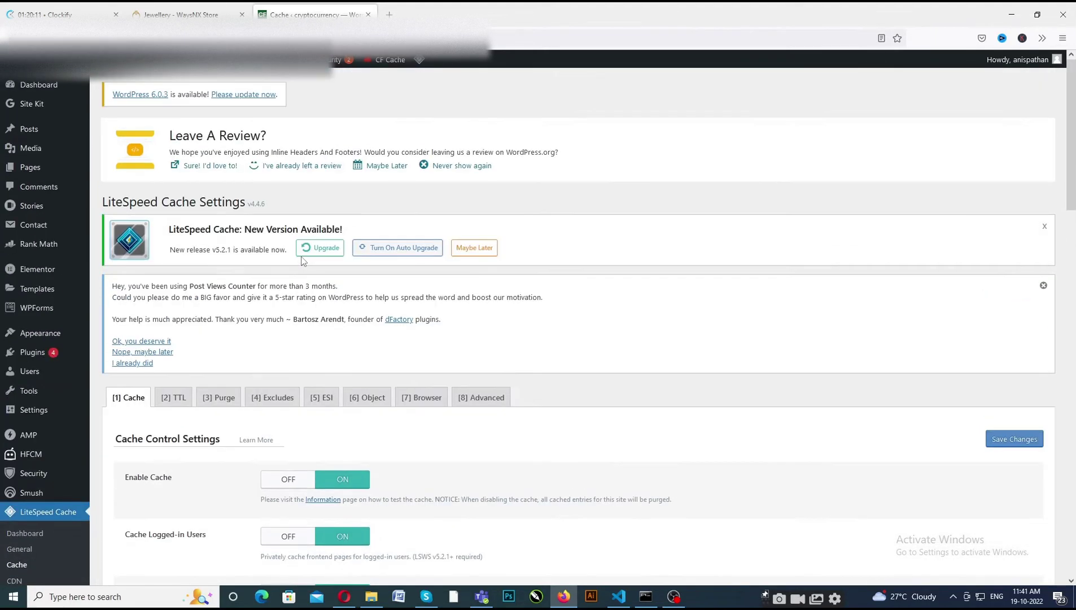
- Open the TTL cache settings and review the public, private, front page, feed, REST and HTTP status code durations
scroll(304, 261, "down", 4)
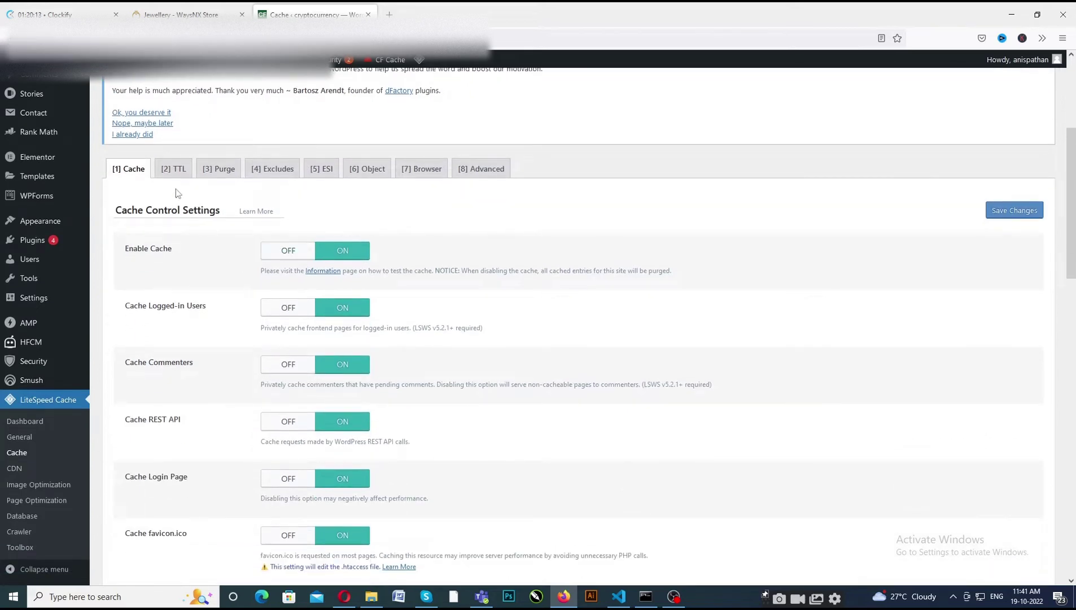
left_click(174, 169)
scroll(287, 230, "down", 4)
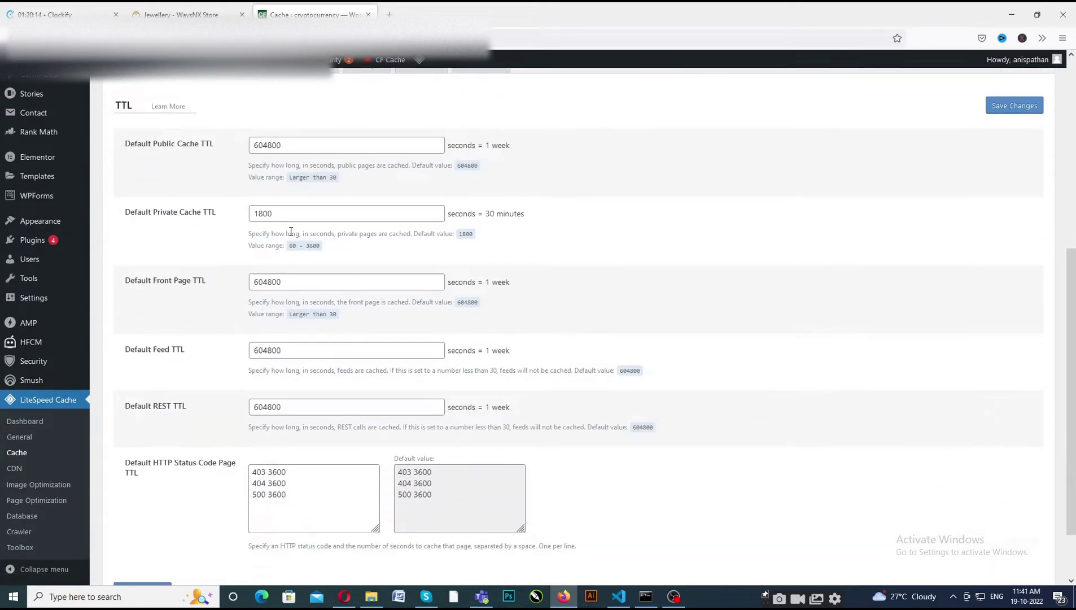
scroll(291, 236, "up", 5)
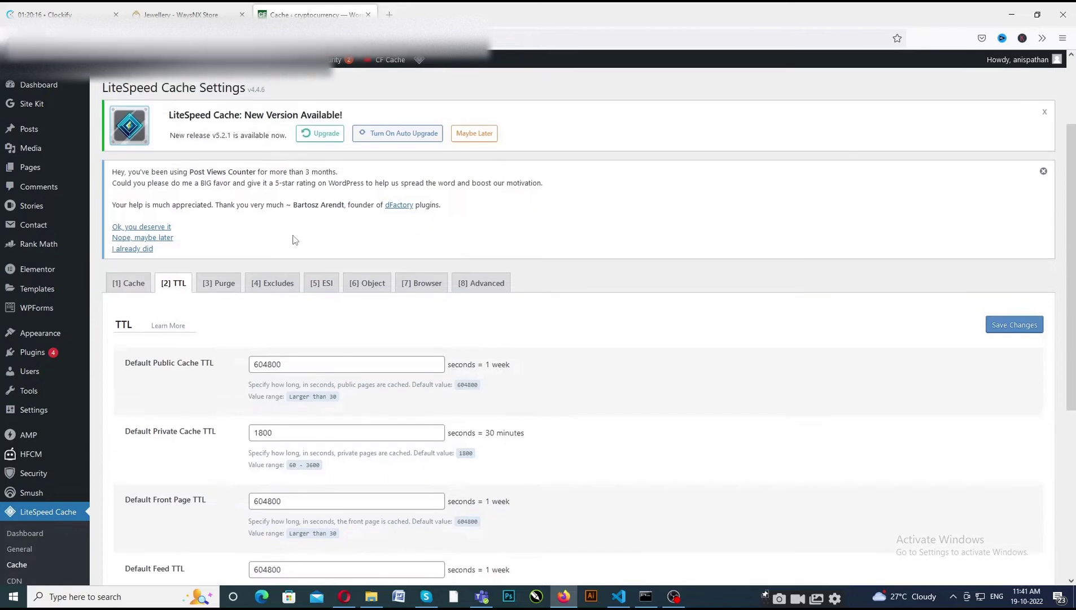
scroll(294, 241, "down", 4)
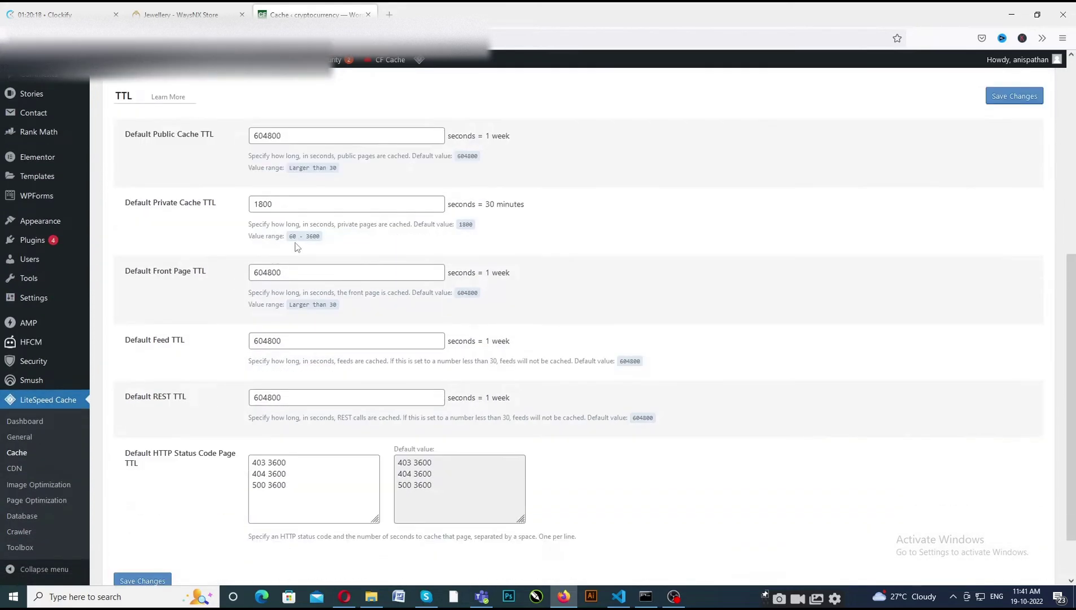
- Open LiteSpeed Cache's CDN page and review its QUIC.cloud and CDN mapping settings and its QUIC.cloud and Cloudflare management options
left_click(15, 472)
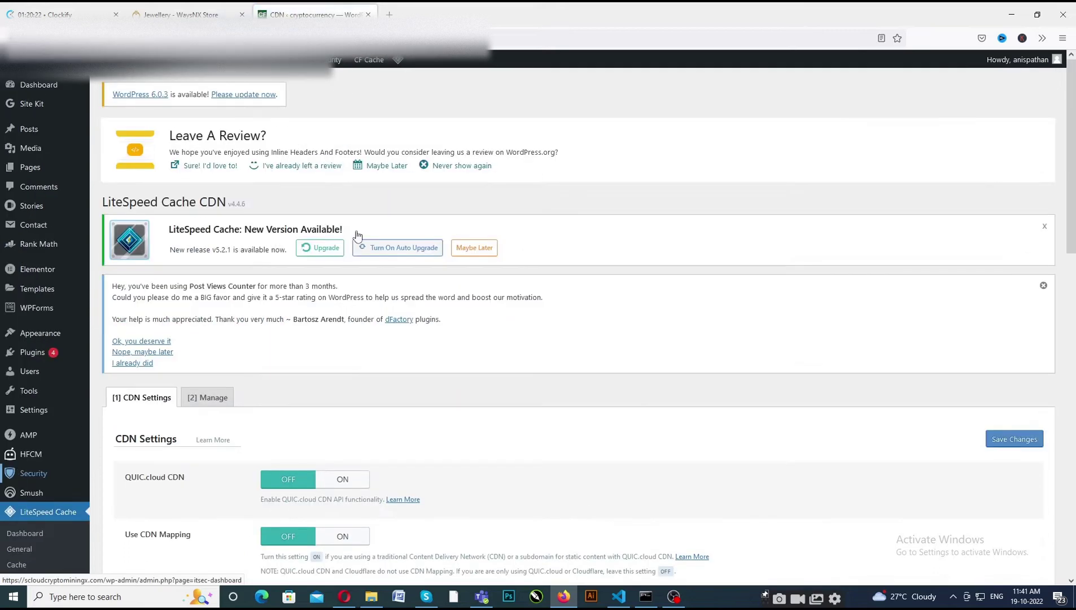
scroll(392, 218, "down", 4)
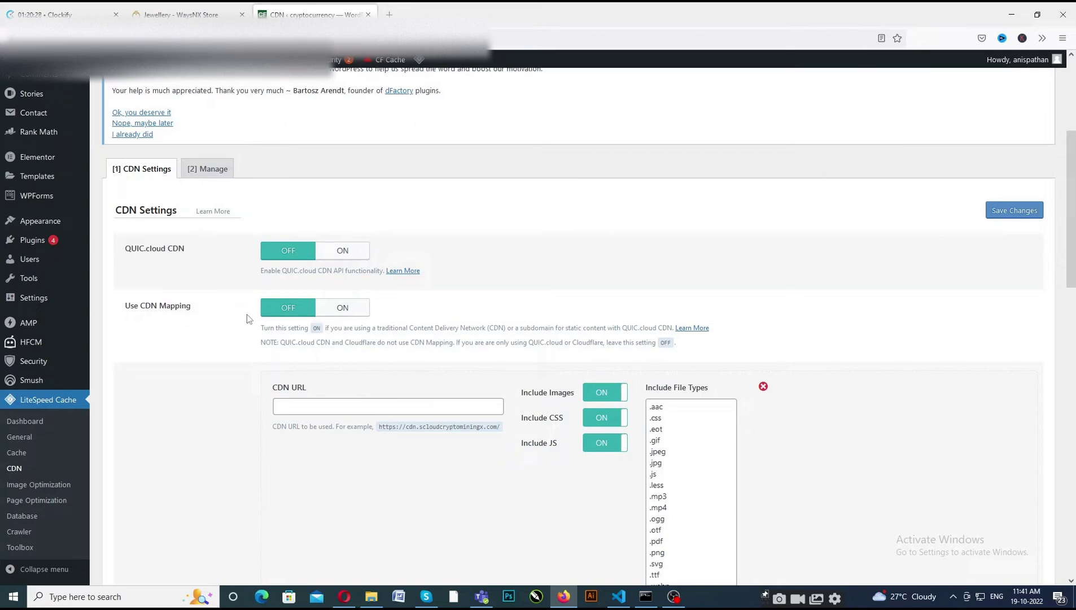
scroll(265, 313, "up", 1)
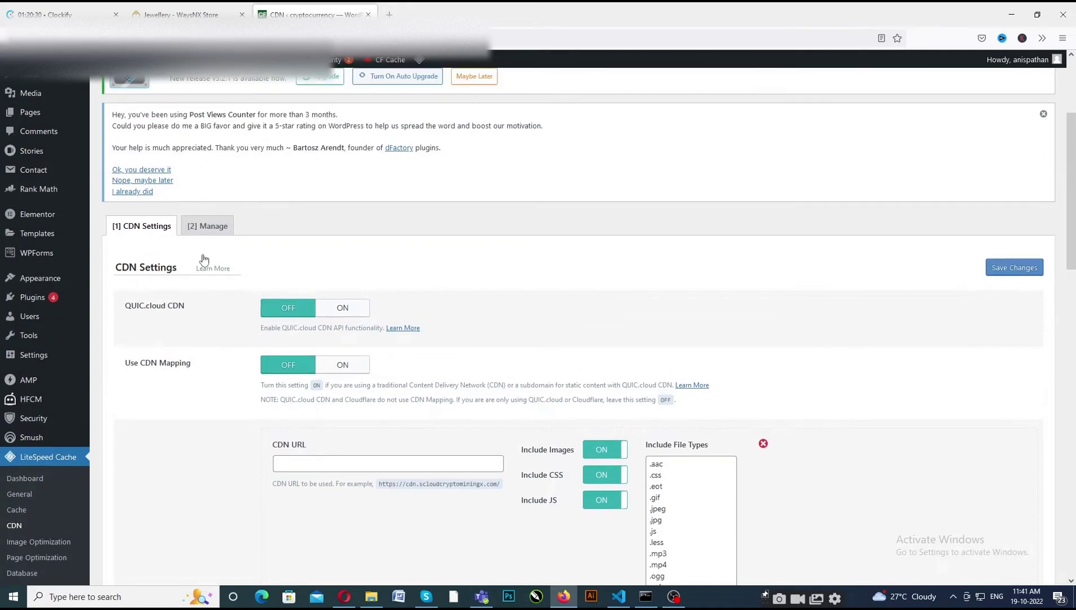
left_click(195, 229)
scroll(252, 259, "up", 1)
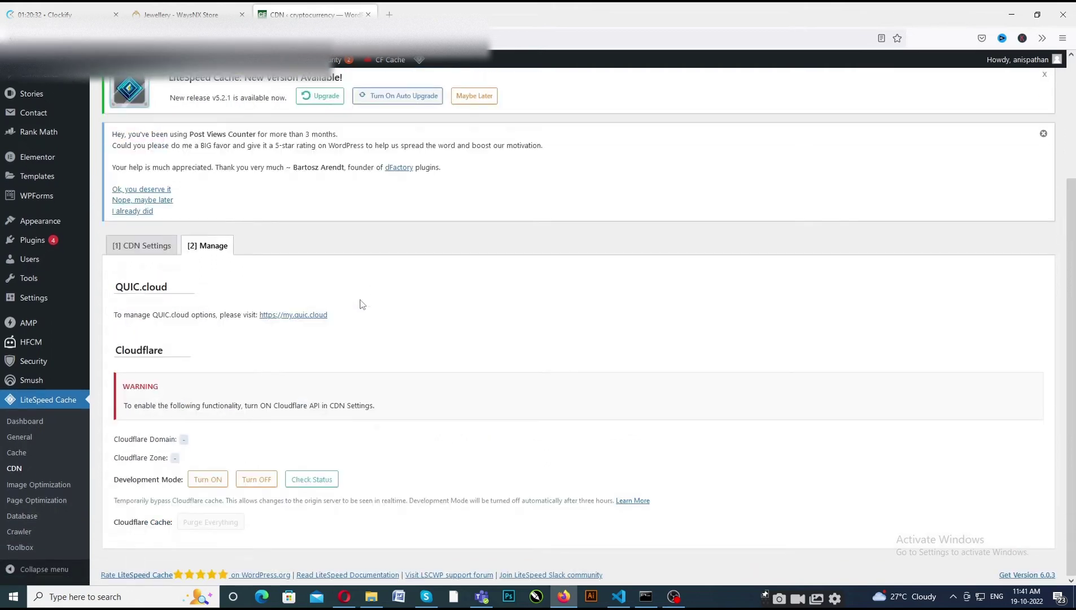
scroll(254, 305, "up", 2)
left_click(144, 305)
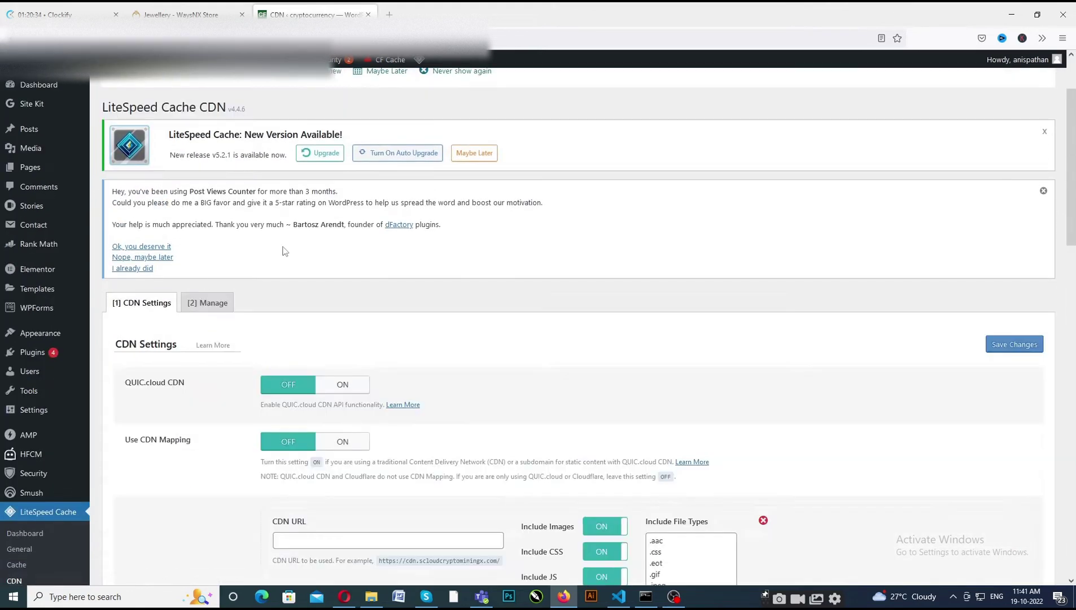
scroll(290, 256, "down", 3)
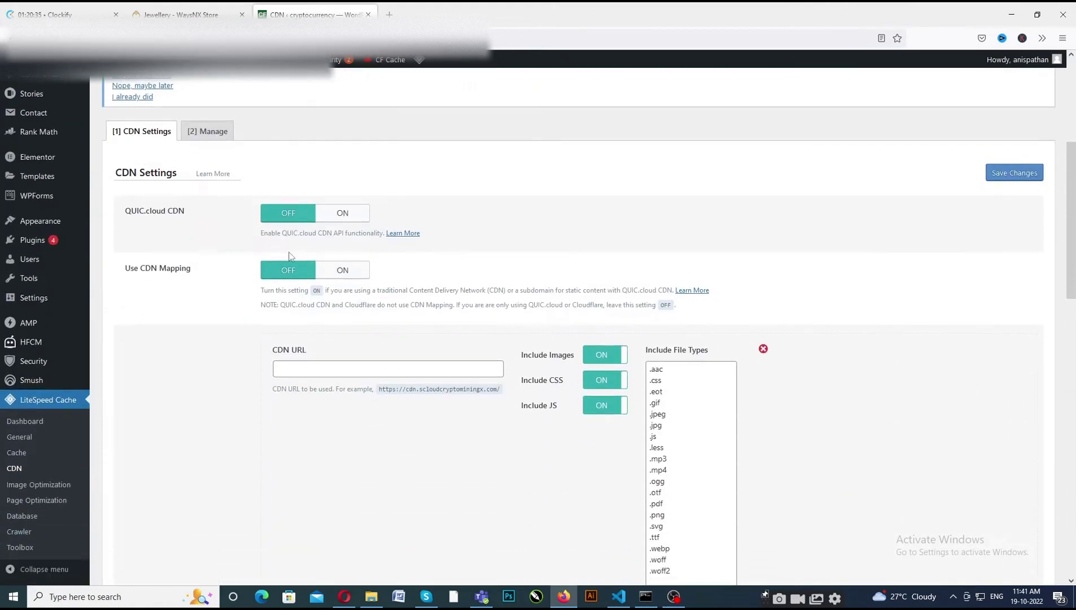
- Open LiteSpeed Cache's Image Optimization page and examine its settings and the optimization summary
left_click(26, 490)
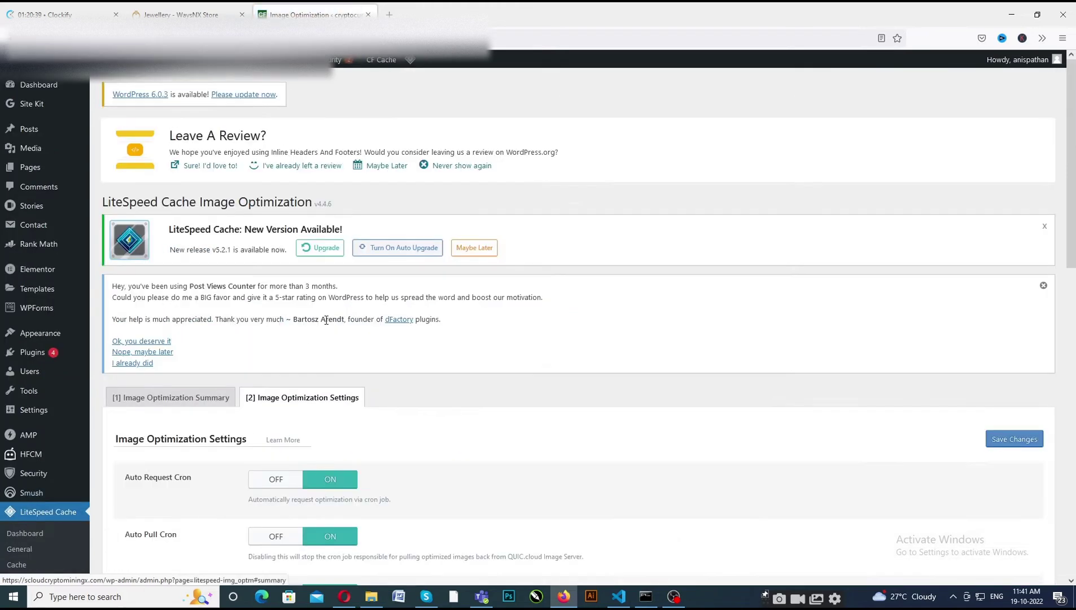
scroll(327, 316, "down", 3)
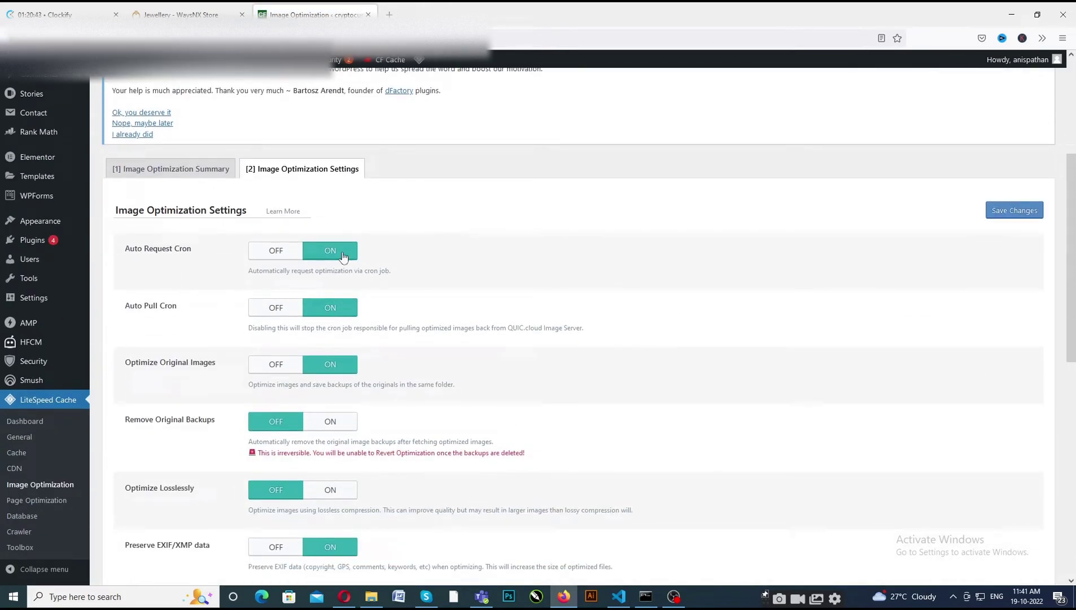
left_click(175, 169)
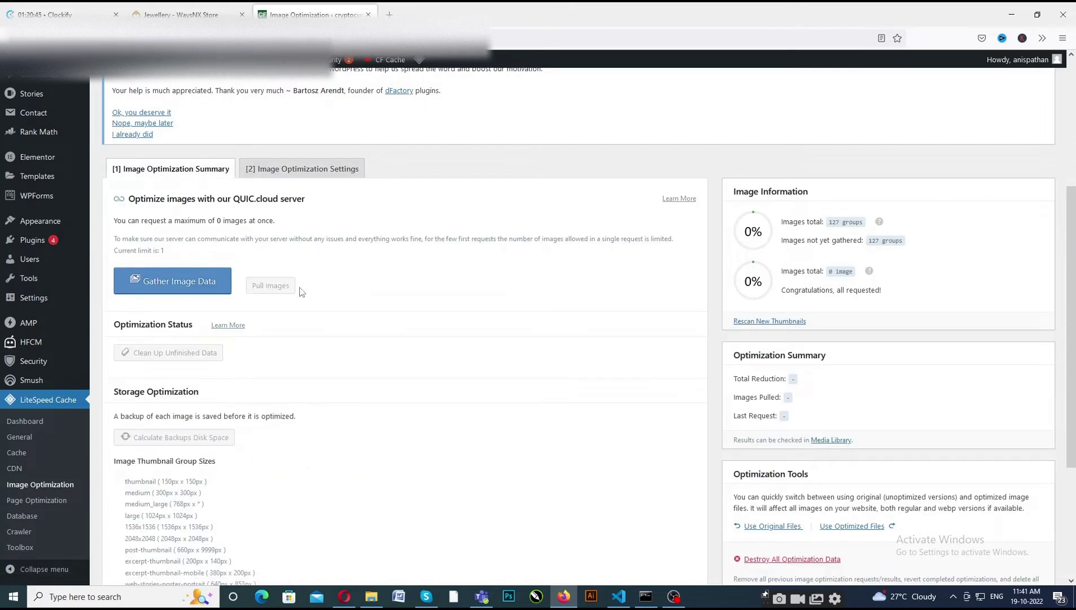
scroll(238, 271, "down", 1)
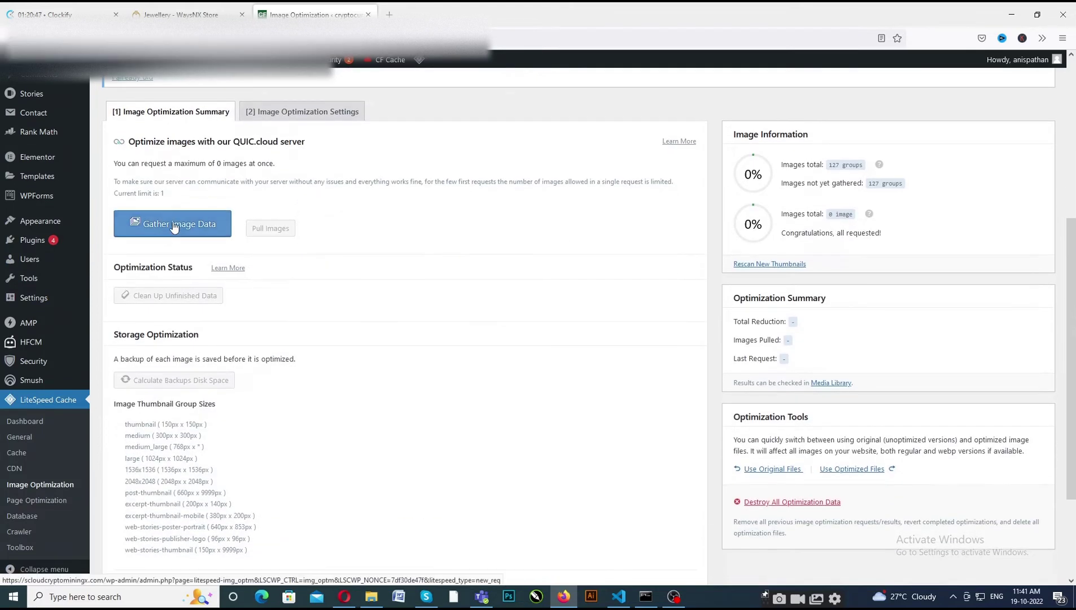
- Try repeatedly to gather image data for QUIC.cloud optimization, checking the image information and storage optimization sections
left_click(174, 225)
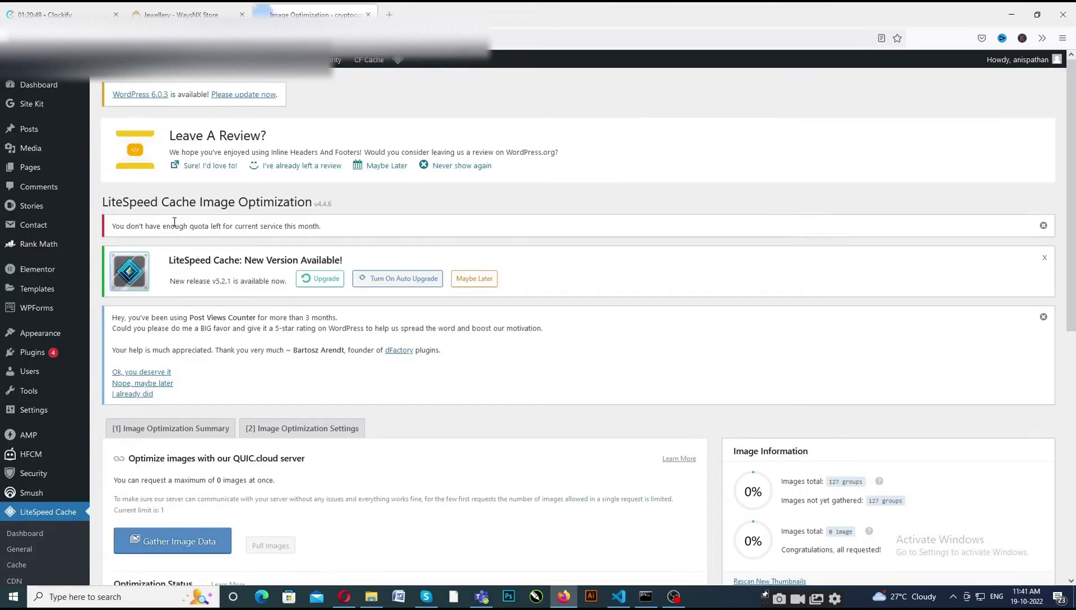
scroll(401, 312, "down", 4)
left_click(154, 315)
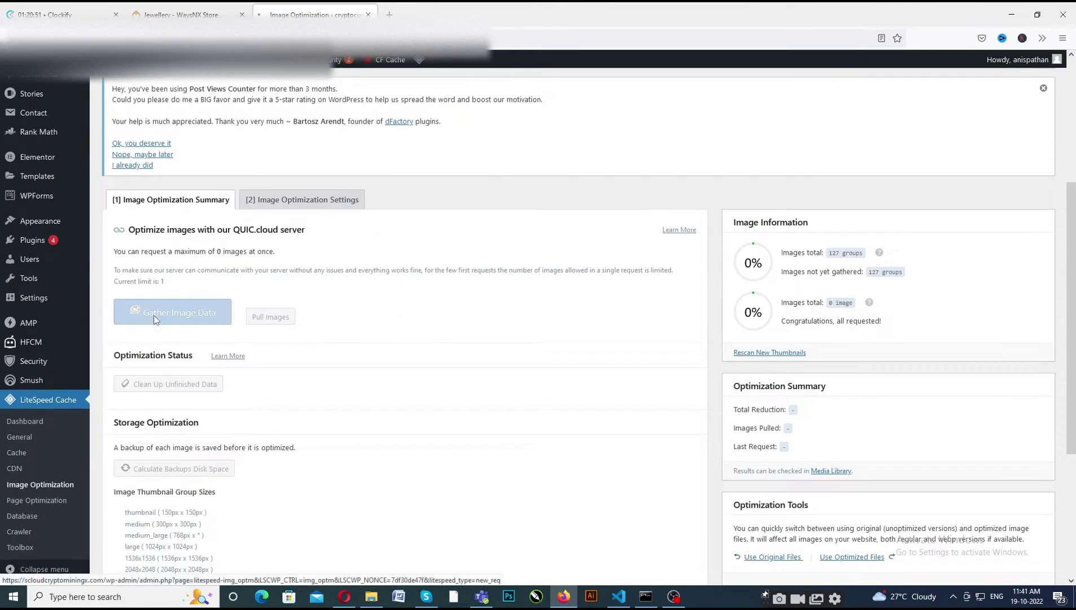
scroll(813, 288, "down", 3)
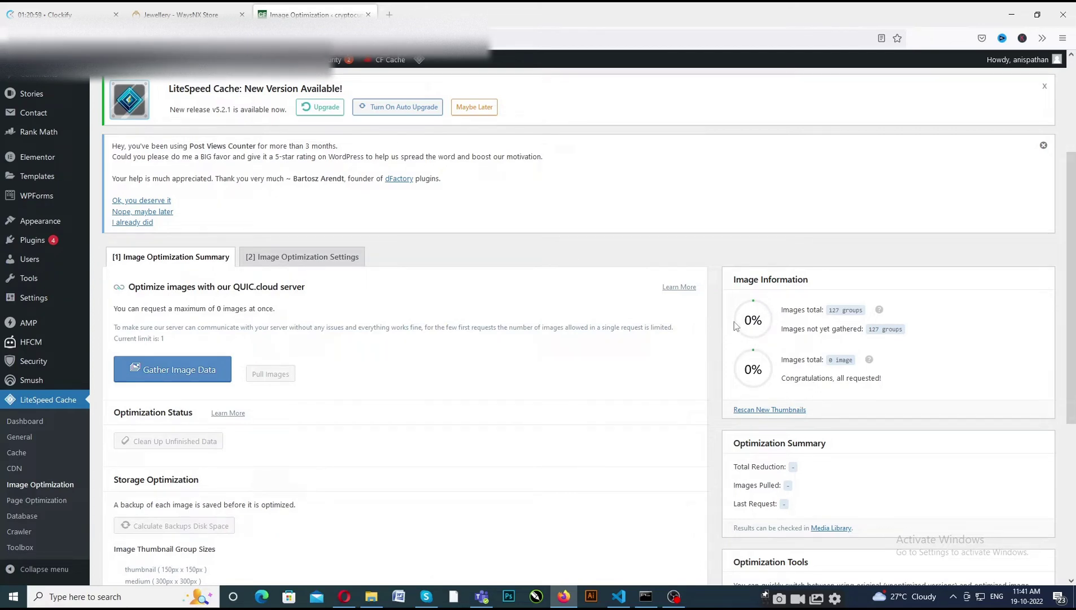
left_click(184, 379)
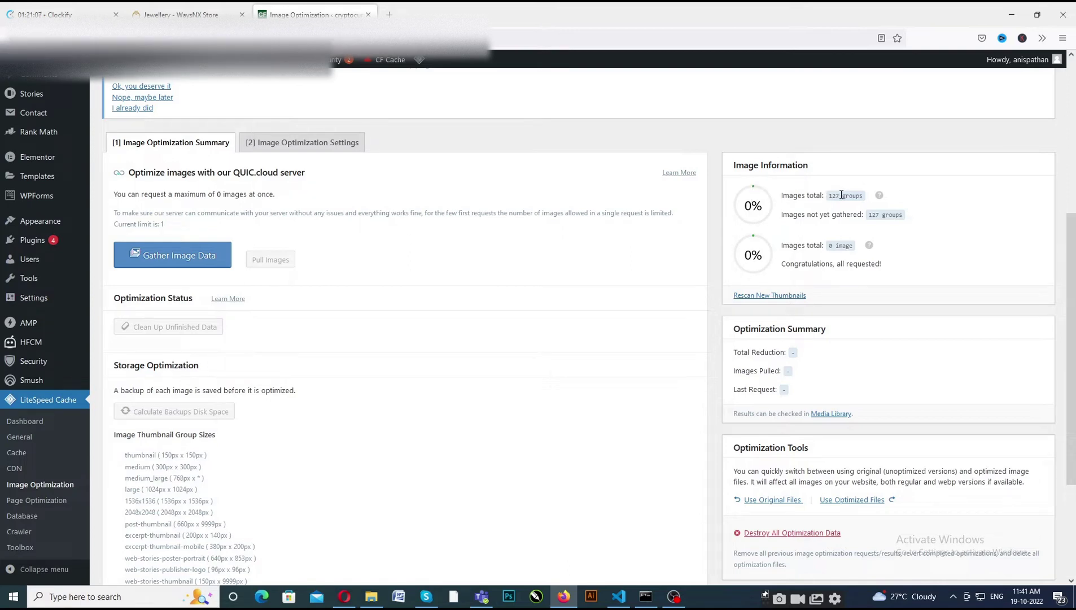
scroll(780, 249, "down", 1)
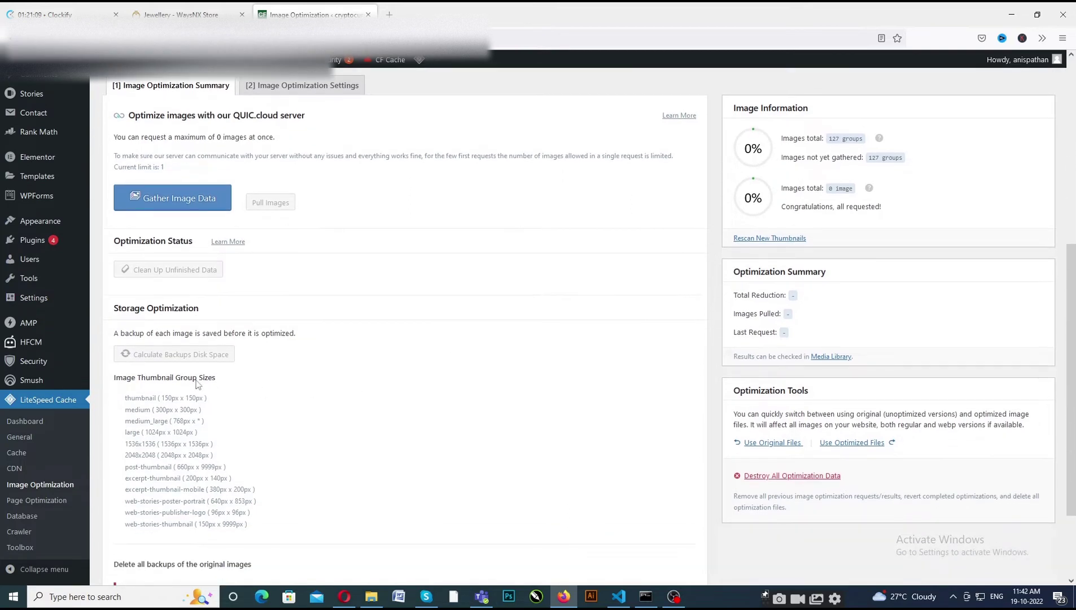
left_click(172, 208)
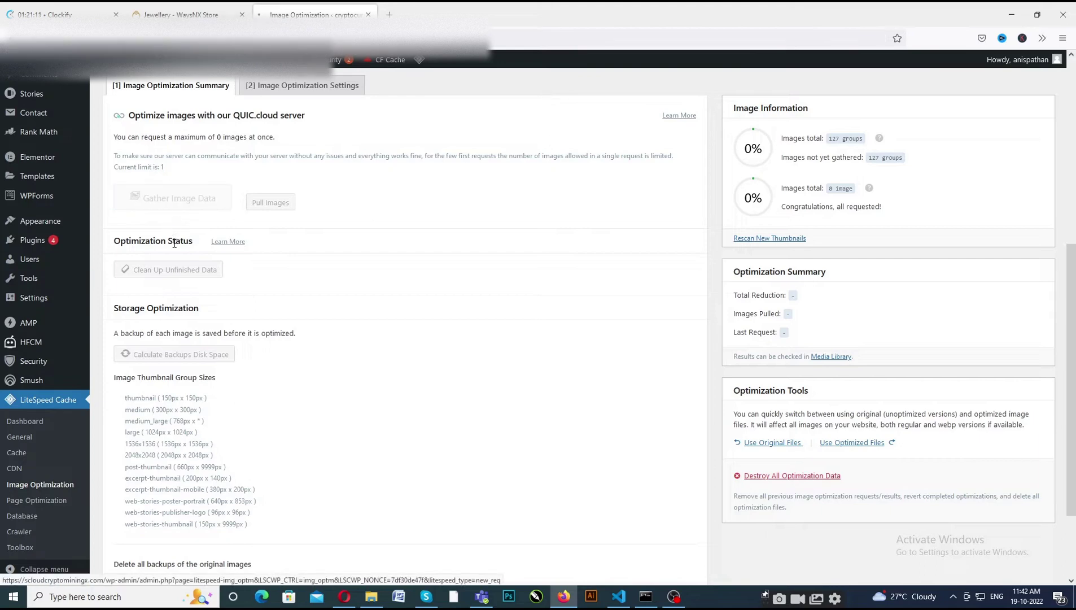
scroll(262, 329, "down", 4)
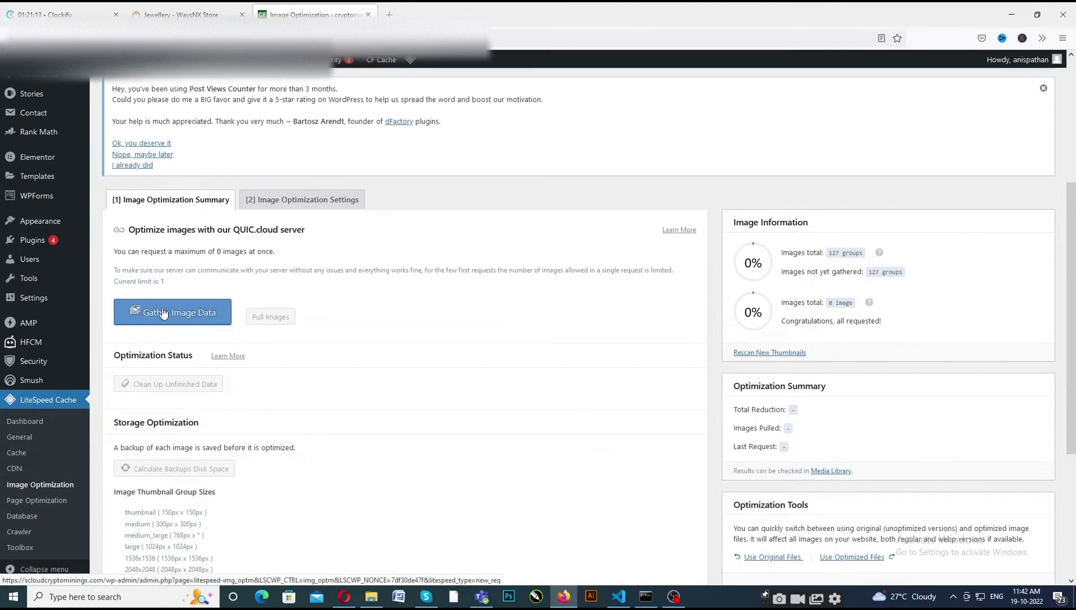
- Return to the Image Optimization Settings and review the Auto Request Cron, Auto Pull Cron and original image options
left_click(290, 202)
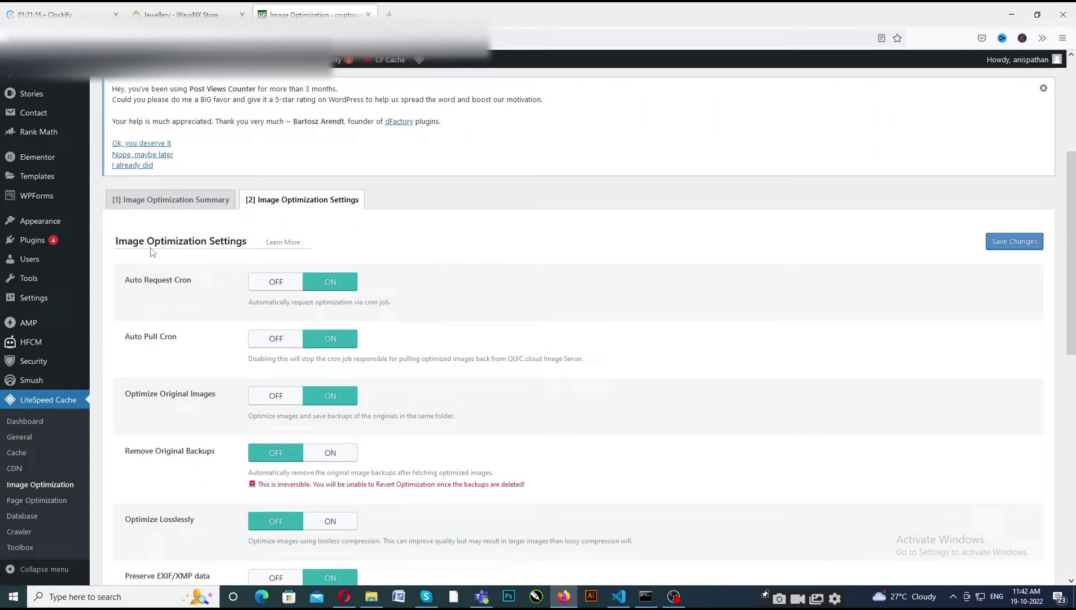
left_click(165, 207)
left_click(282, 204)
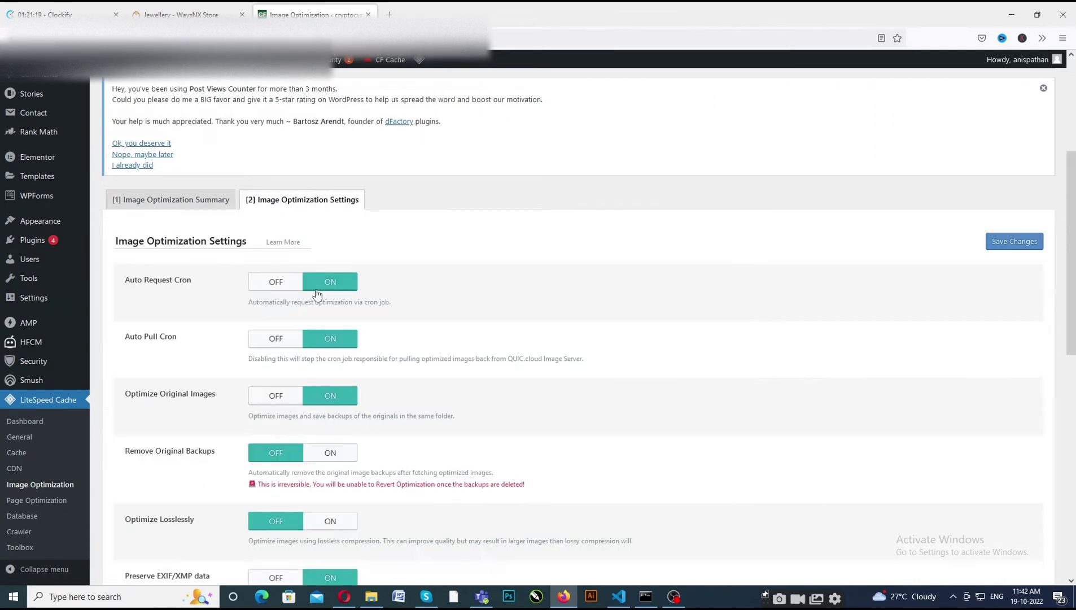
- Review the remaining Image Optimization Settings, from original backups and lossless compression to EXIF data, WebP options and WordPress Image Quality Control
scroll(325, 299, "down", 2)
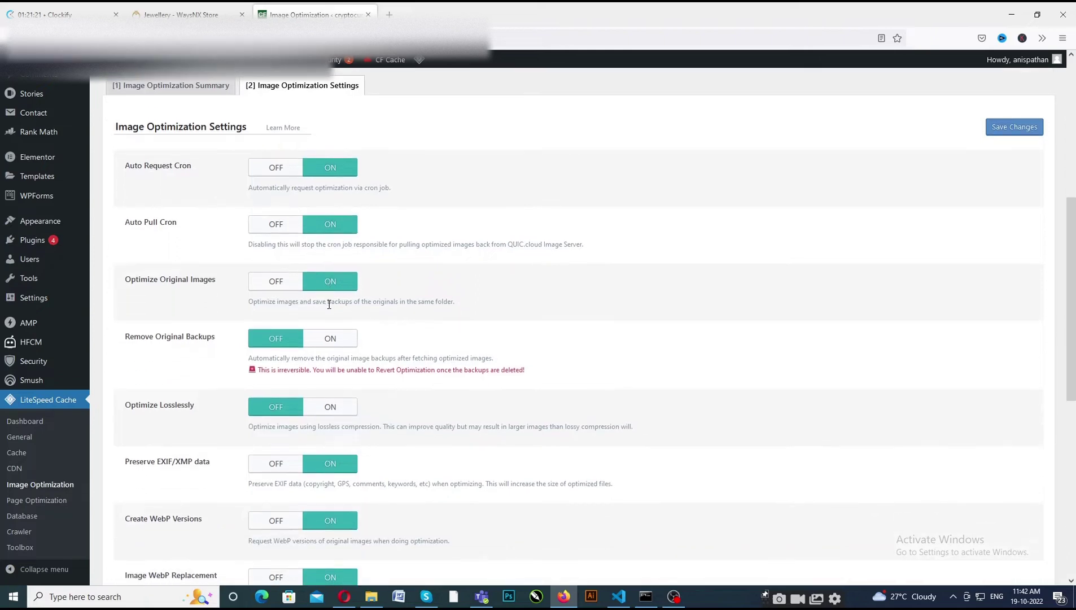
scroll(281, 350, "down", 1)
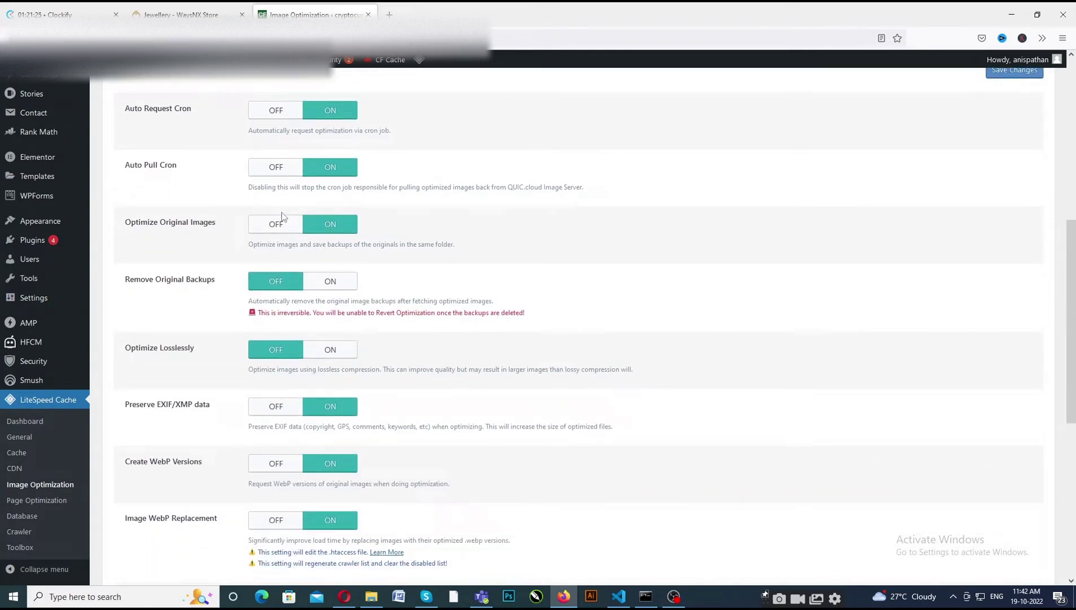
scroll(312, 235, "down", 1)
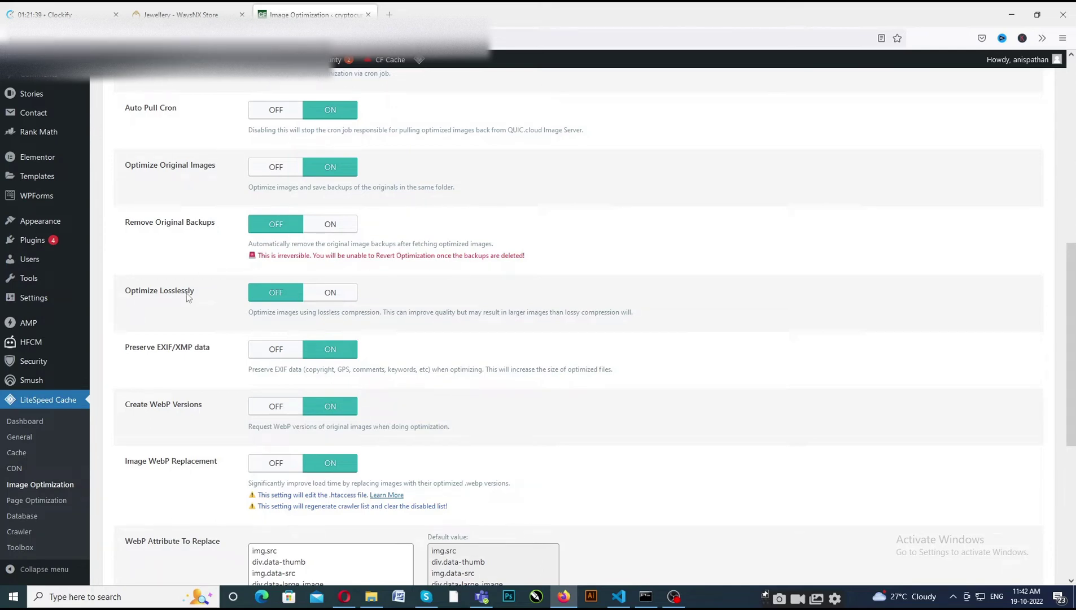
scroll(351, 344, "down", 1)
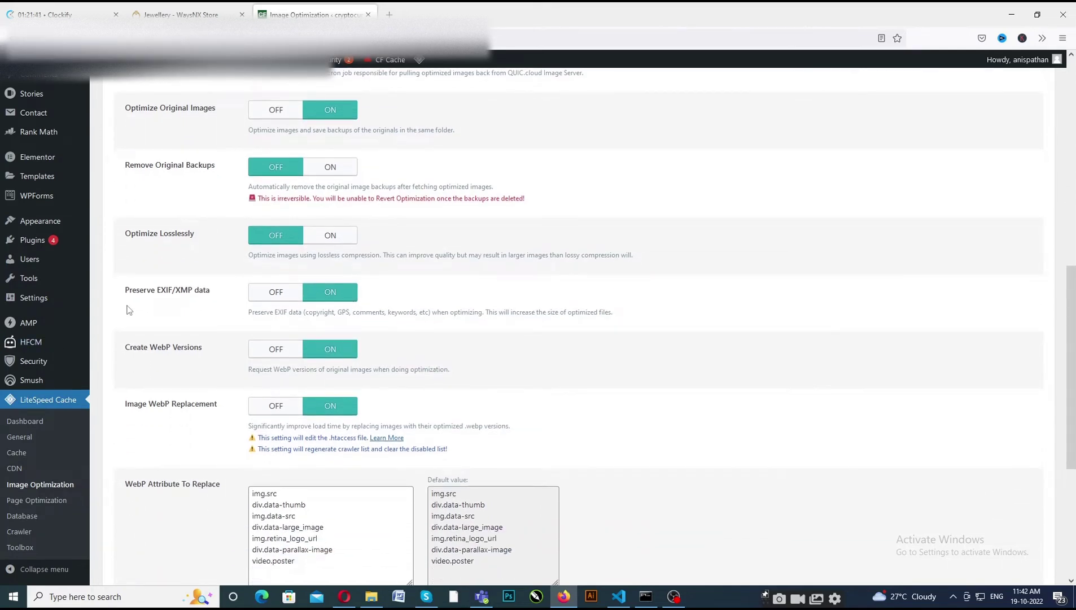
scroll(351, 312, "down", 1)
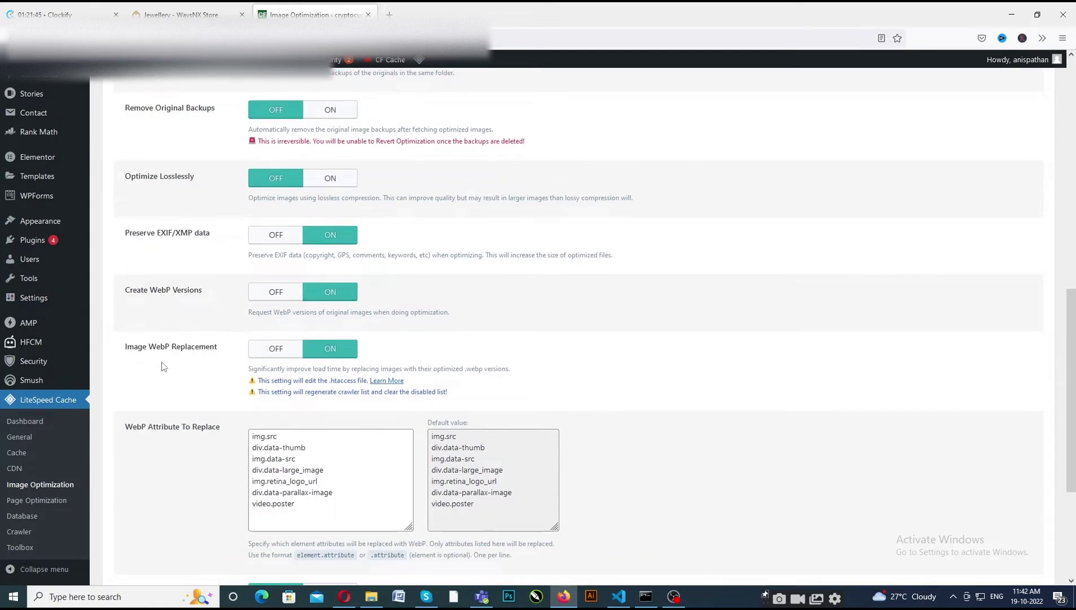
scroll(153, 340, "down", 1)
scroll(361, 339, "down", 3)
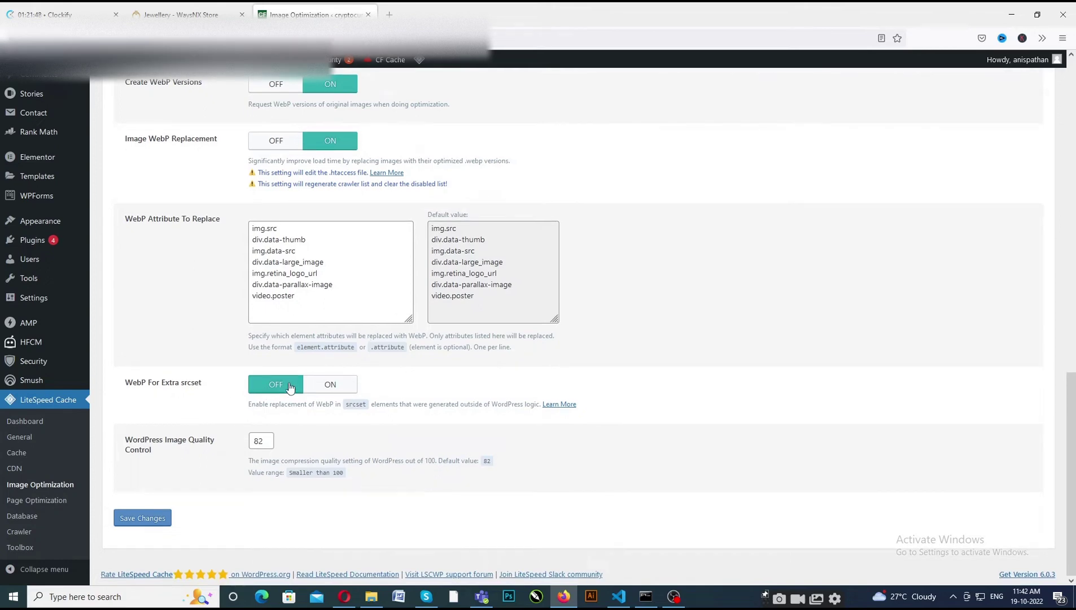
- Open LiteSpeed Cache's Page Optimization page and review its CSS Settings, from CSS Minify and CSS Combine to Font Display Optimization
left_click(37, 504)
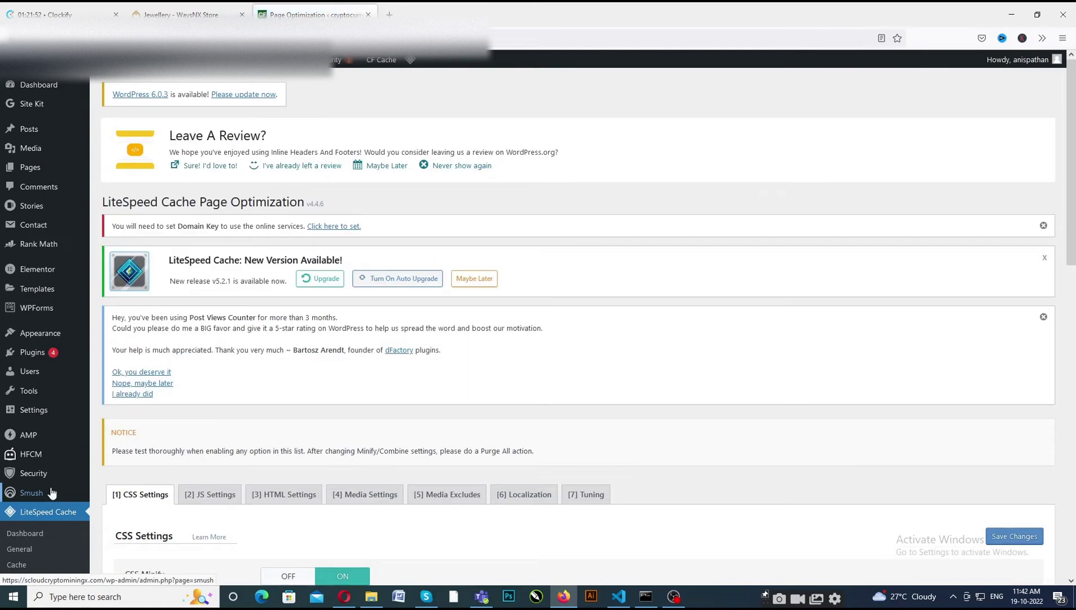
scroll(468, 322, "down", 4)
scroll(469, 325, "down", 2)
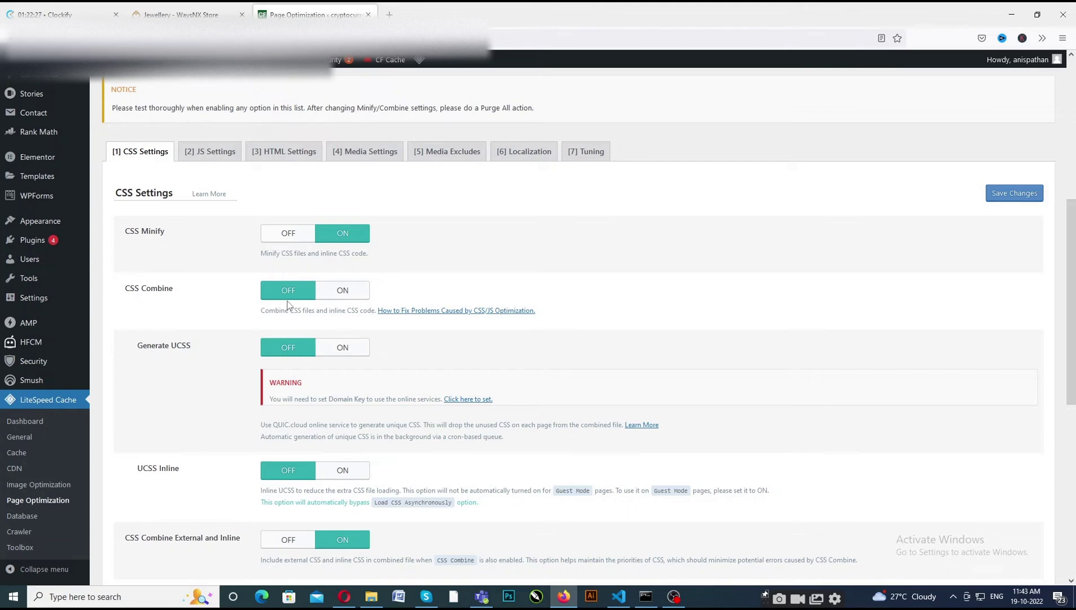
scroll(287, 304, "down", 1)
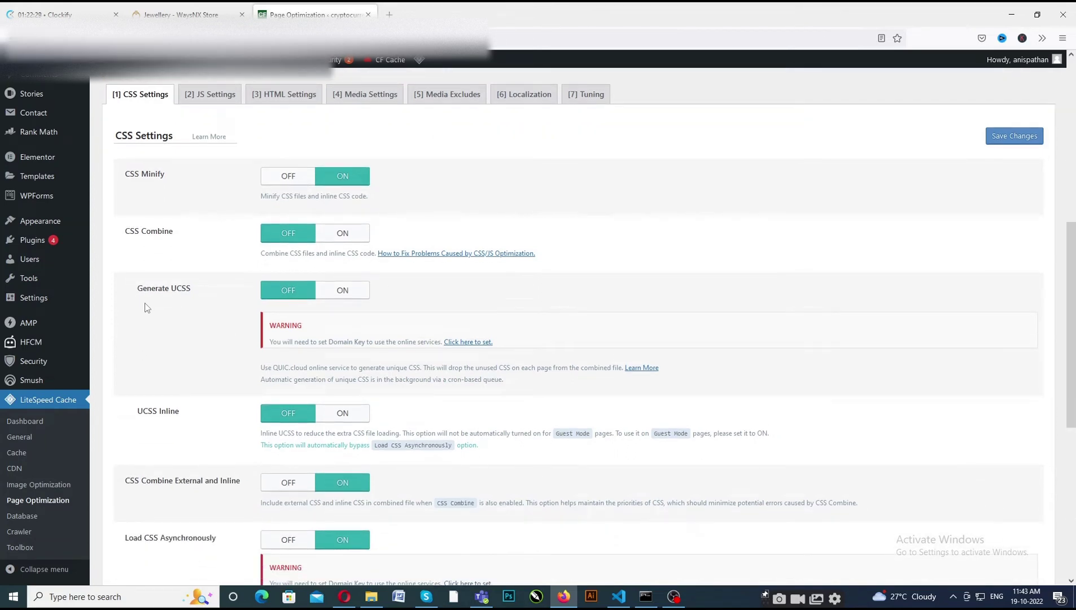
scroll(199, 297, "down", 2)
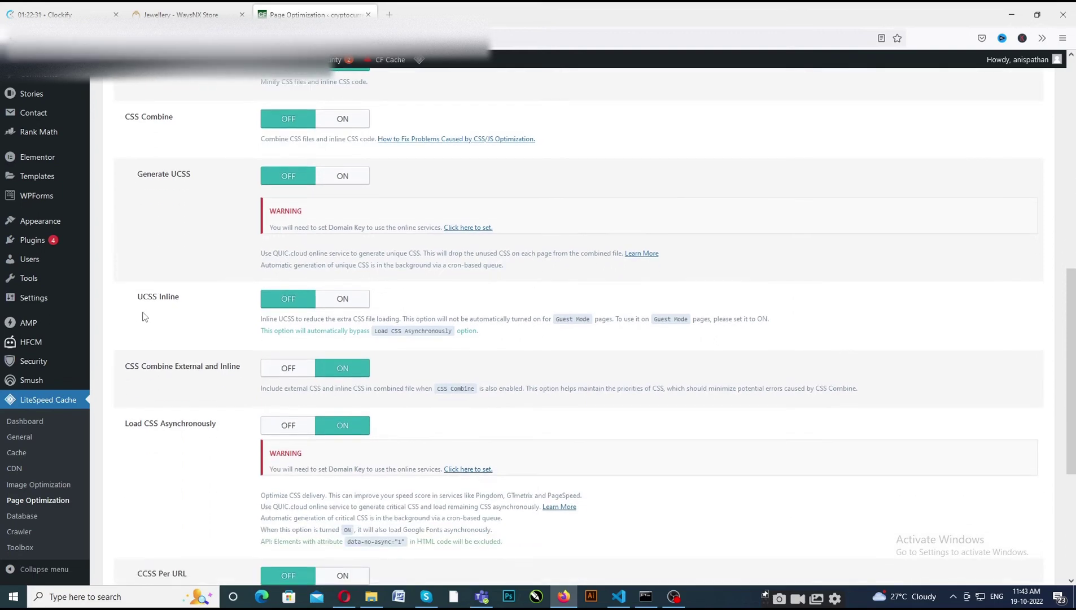
scroll(274, 308, "down", 2)
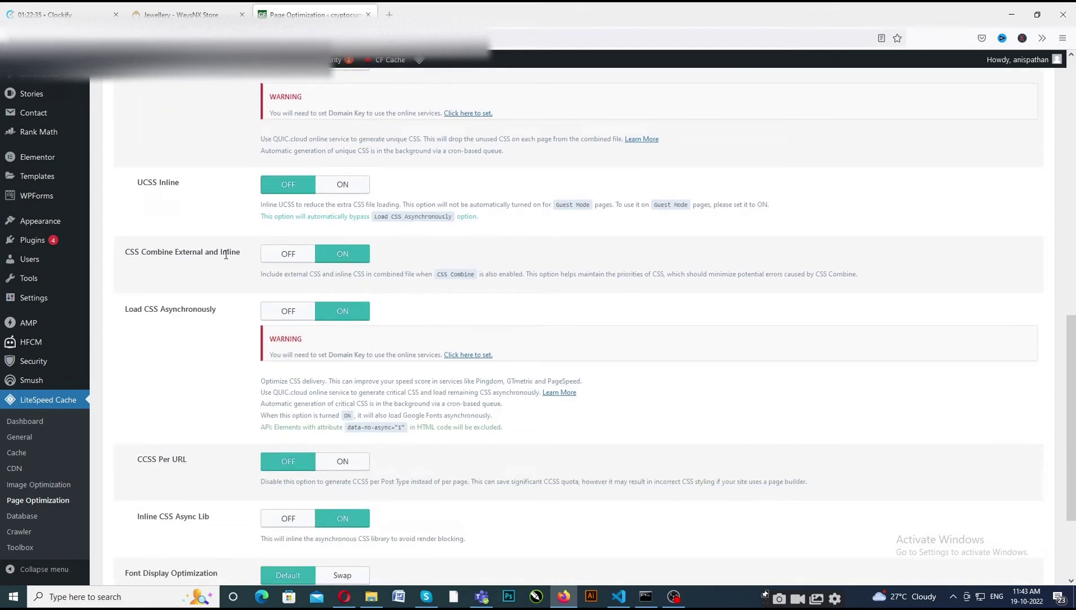
scroll(226, 255, "down", 2)
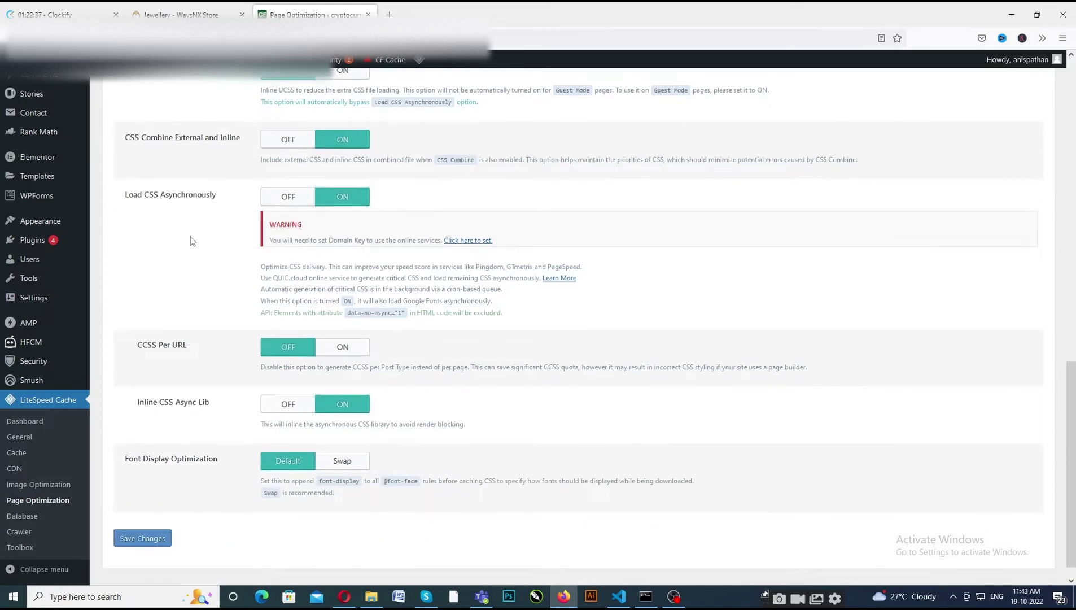
scroll(190, 241, "up", 1)
scroll(187, 247, "down", 2)
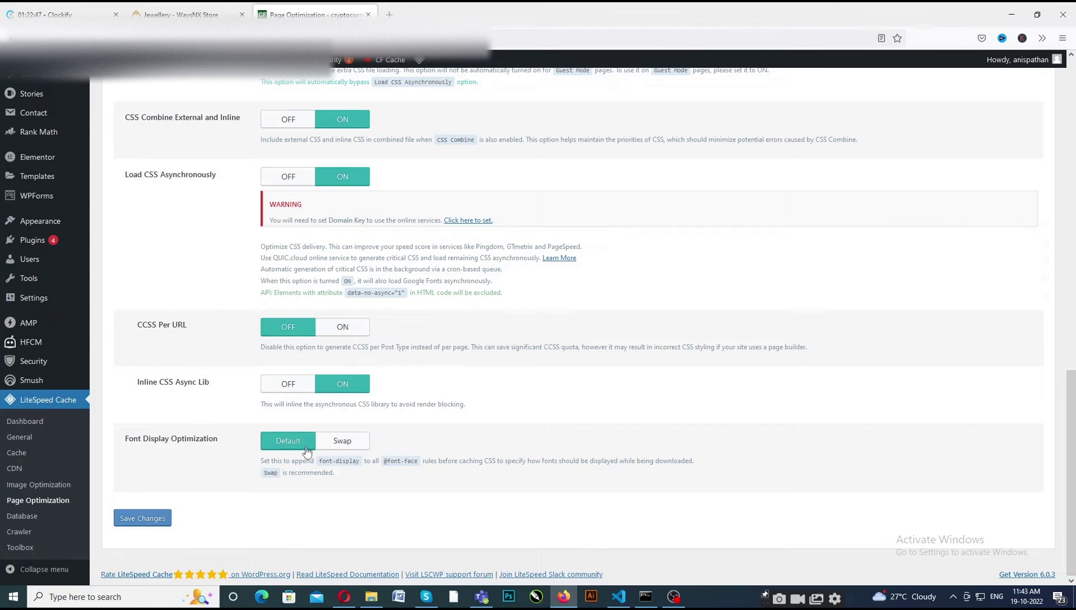
- Review the JS Settings and the HTML Settings of Page Optimization, including the minify, combine, deferred loading and DNS prefetch options
scroll(250, 493, "up", 2)
scroll(249, 493, "up", 10)
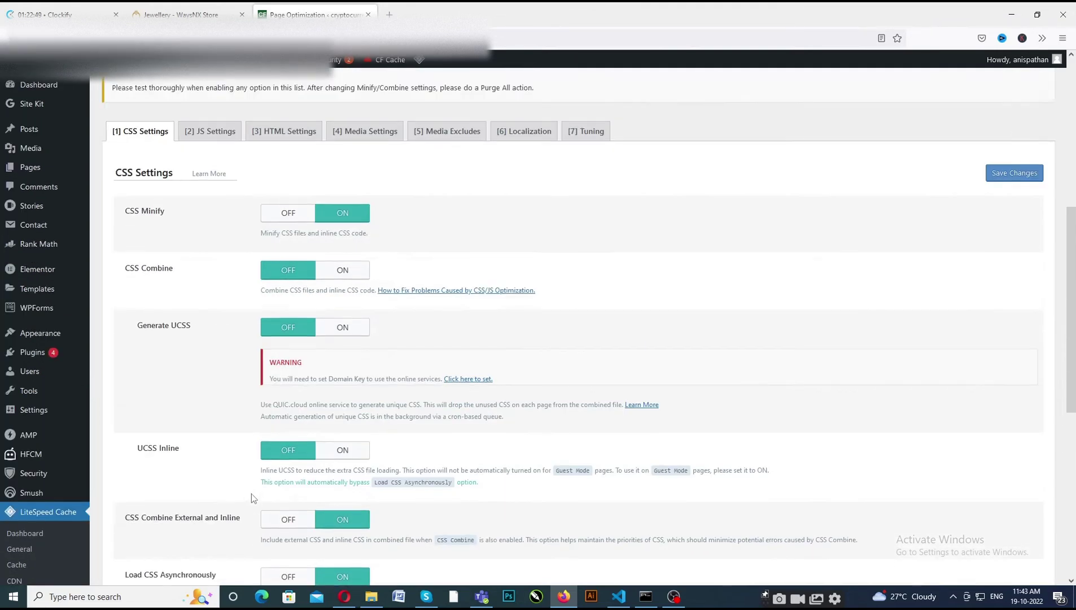
left_click(216, 303)
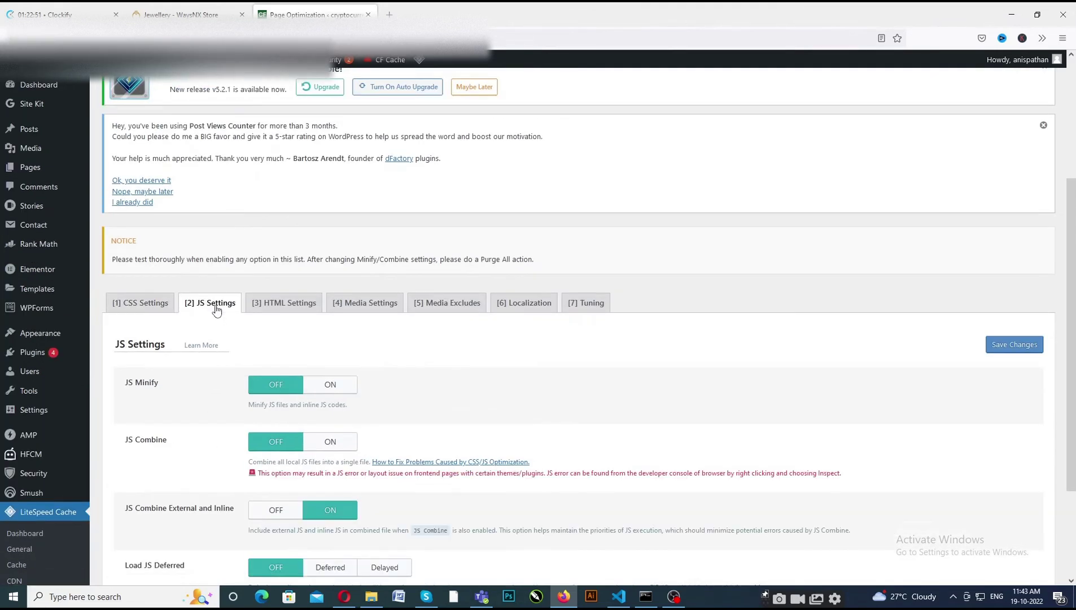
scroll(265, 390, "down", 2)
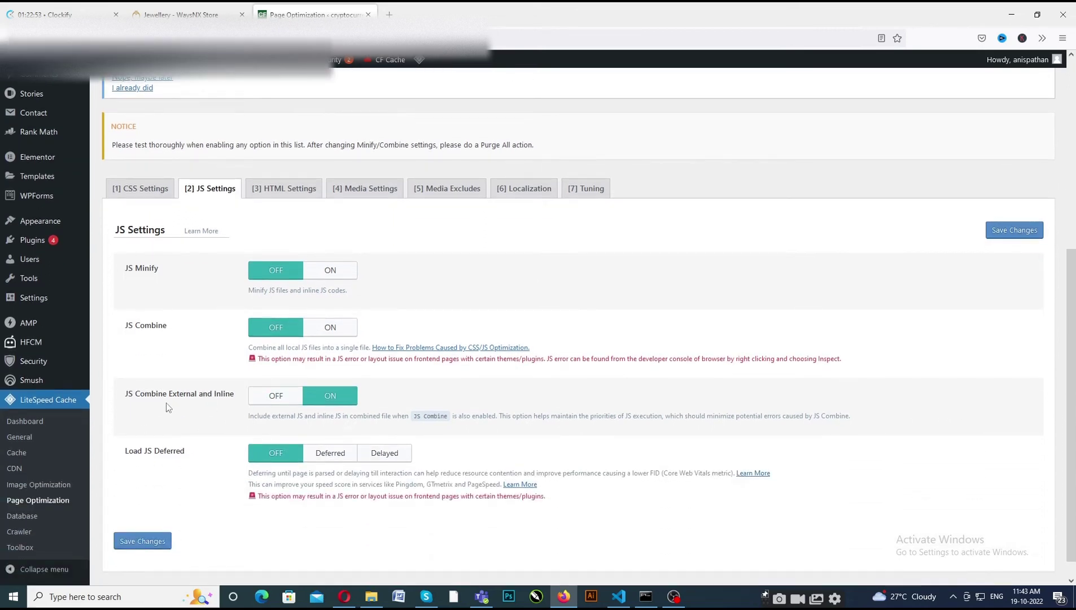
scroll(371, 392, "down", 1)
scroll(339, 367, "up", 3)
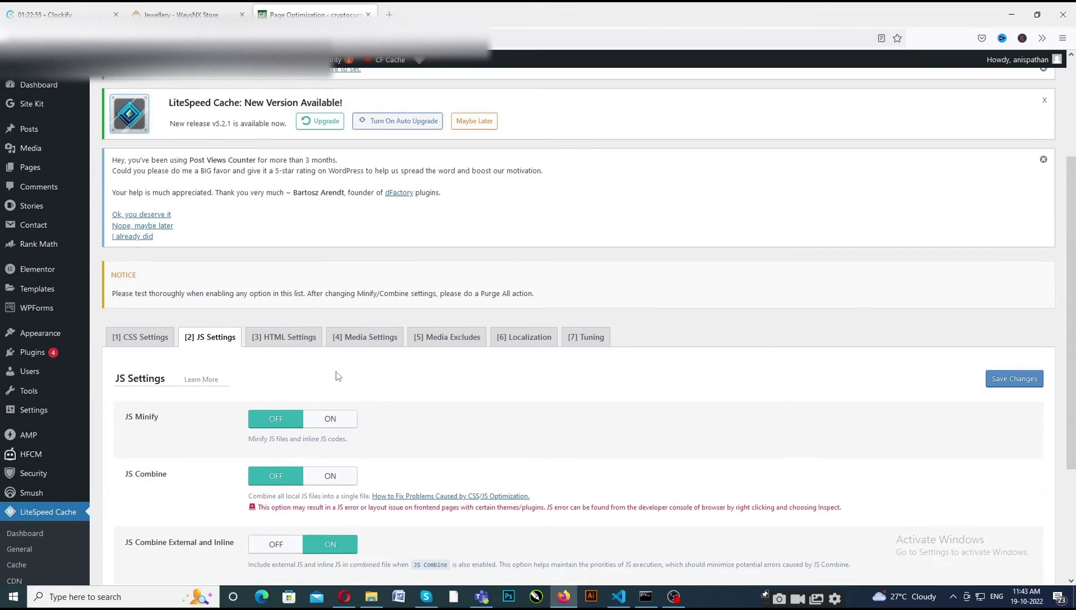
left_click(280, 337)
scroll(345, 369, "down", 3)
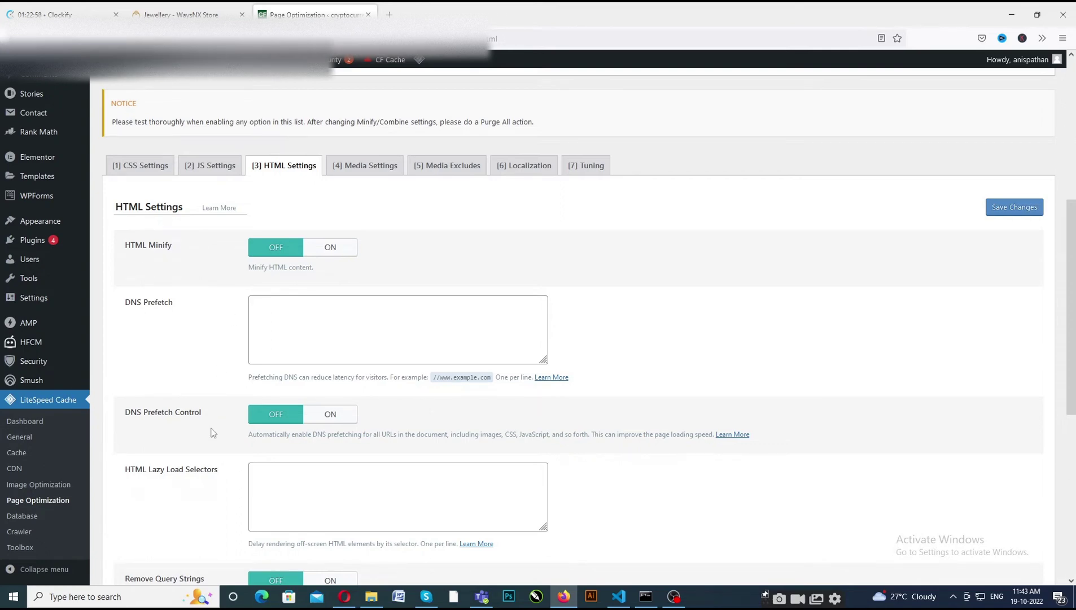
- Examine Page Optimization's Media Settings for lazy loading, placeholders and LQIP, and the exclusion lists in Media Excludes
scroll(212, 429, "up", 2)
left_click(367, 281)
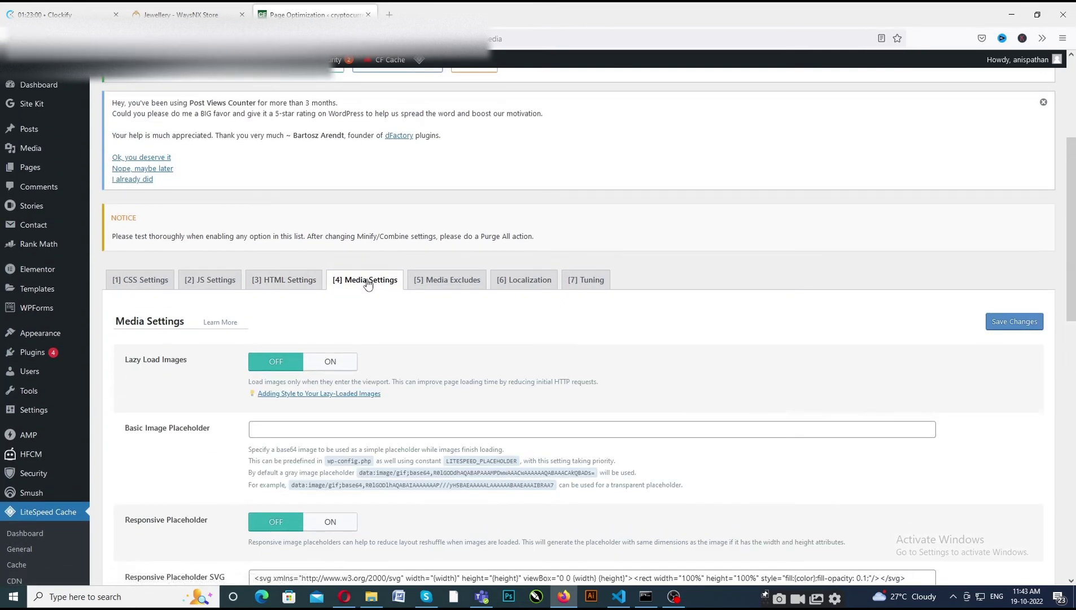
scroll(339, 333, "down", 3)
scroll(334, 339, "down", 9)
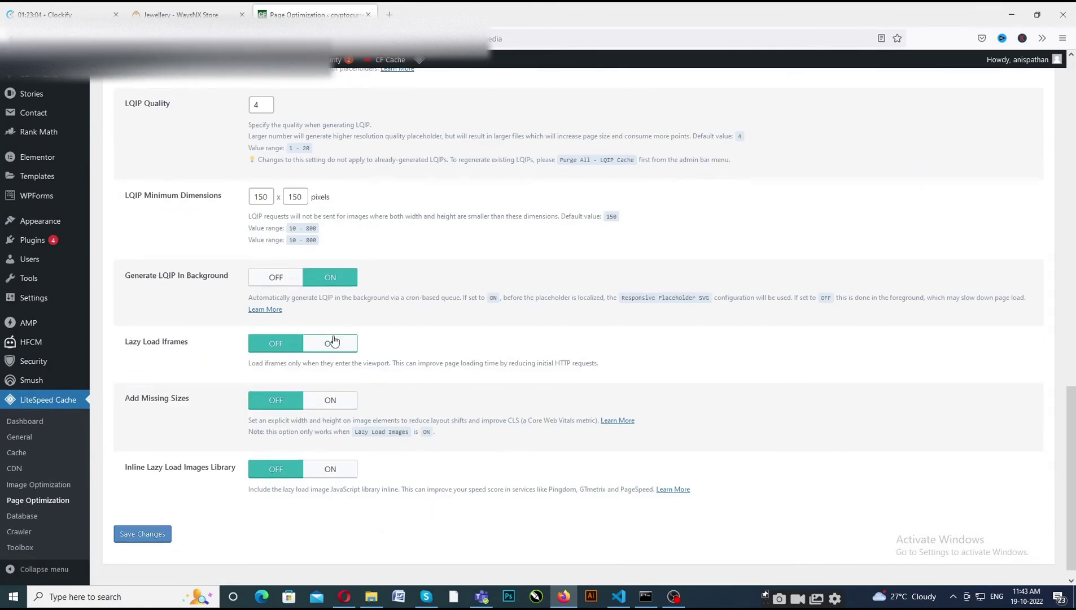
scroll(334, 344, "up", 12)
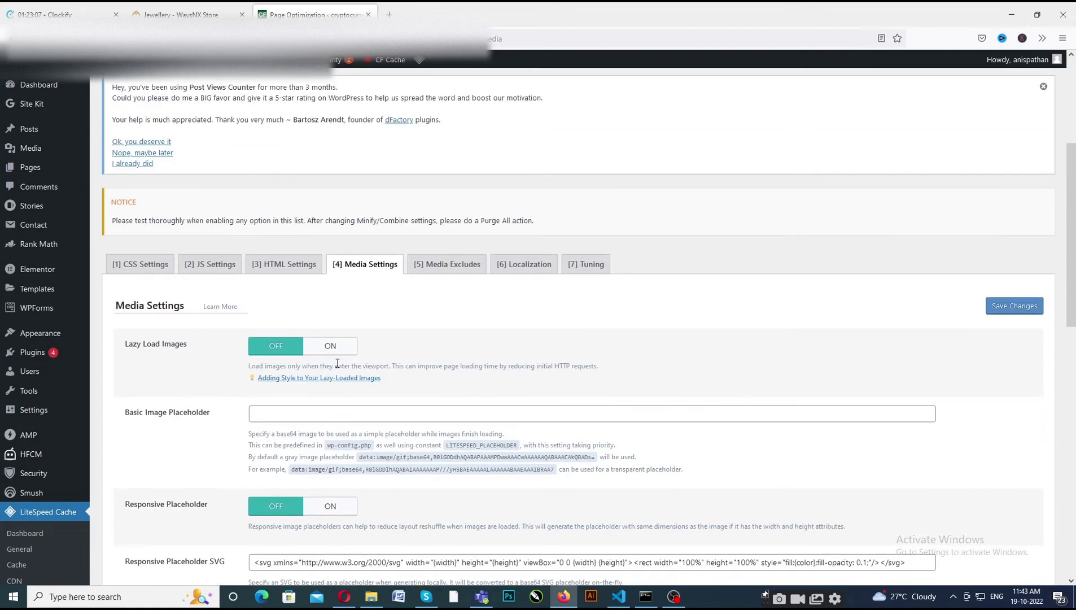
left_click(438, 265)
scroll(271, 407, "down", 8)
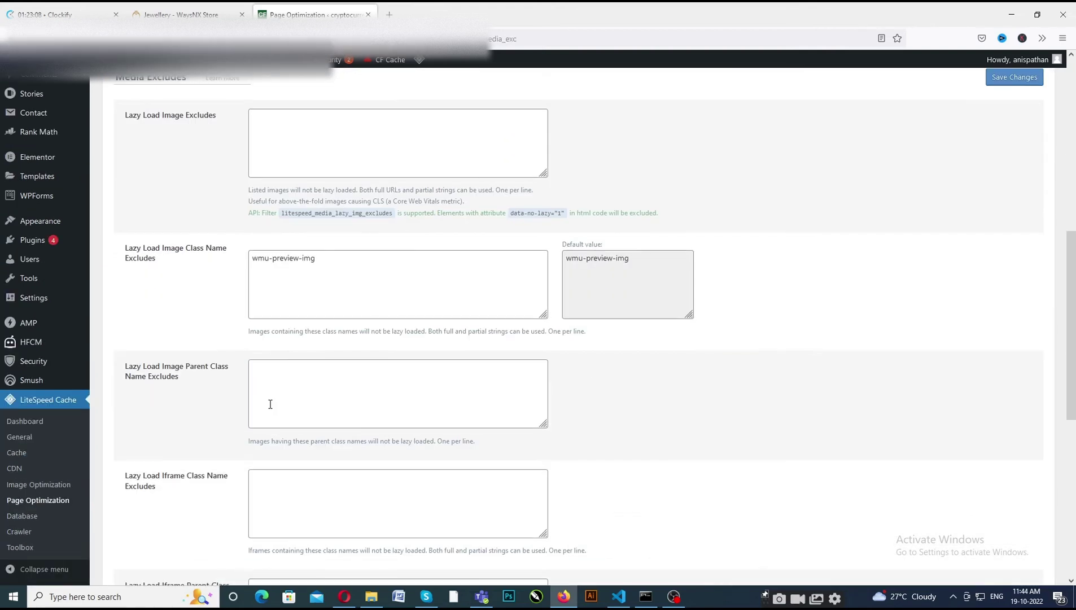
scroll(272, 416, "up", 5)
scroll(274, 413, "down", 8)
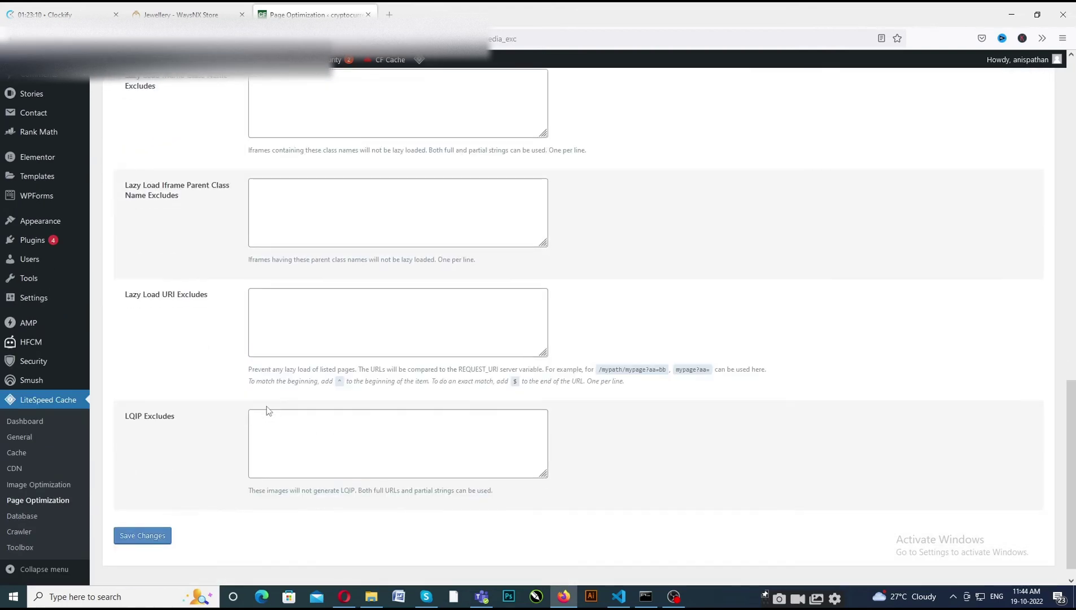
- Review the Database Optimizer's cleanup options on the Database page and the Crawler Cron summary on the Crawler page
left_click(22, 518)
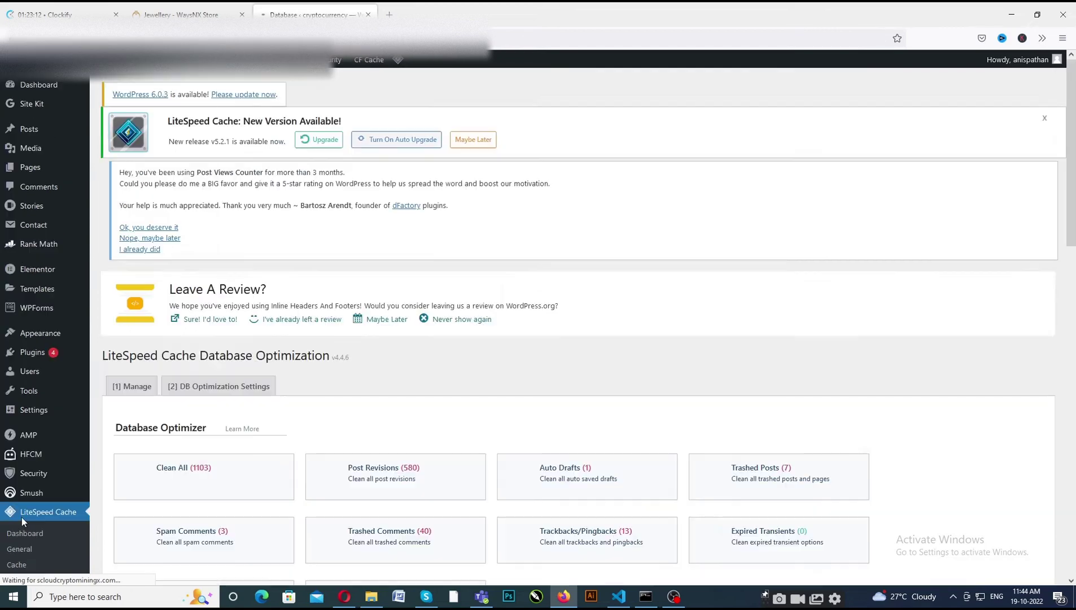
scroll(343, 426, "down", 3)
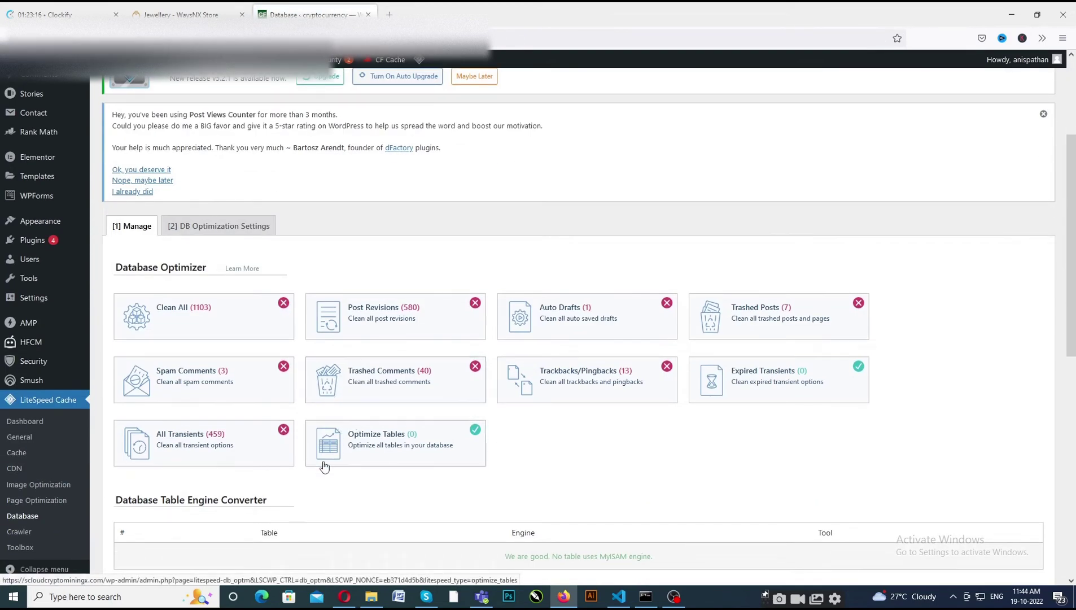
left_click(26, 533)
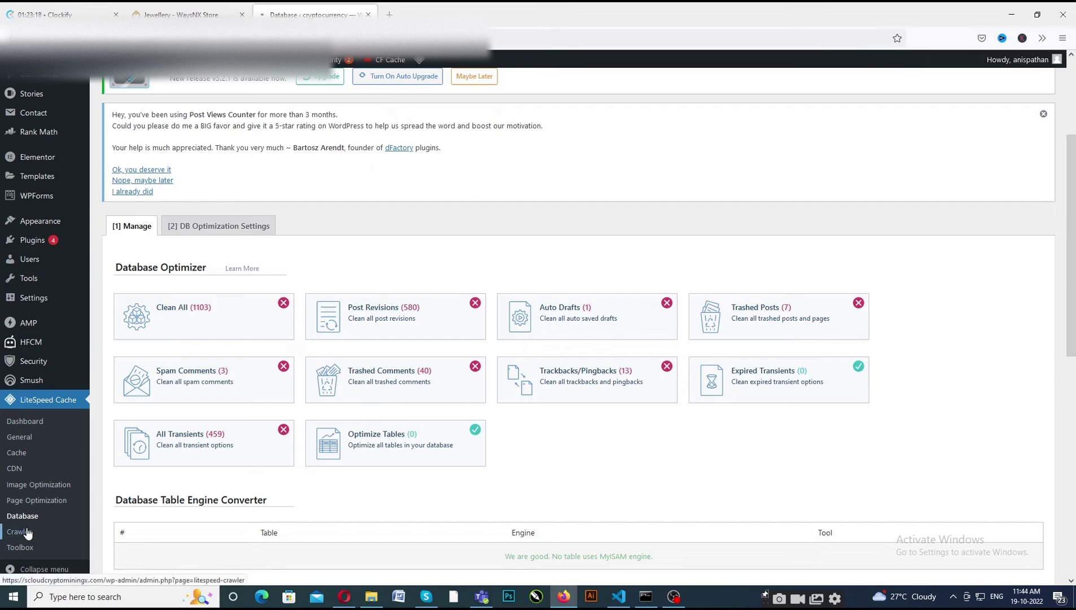
scroll(407, 416, "down", 2)
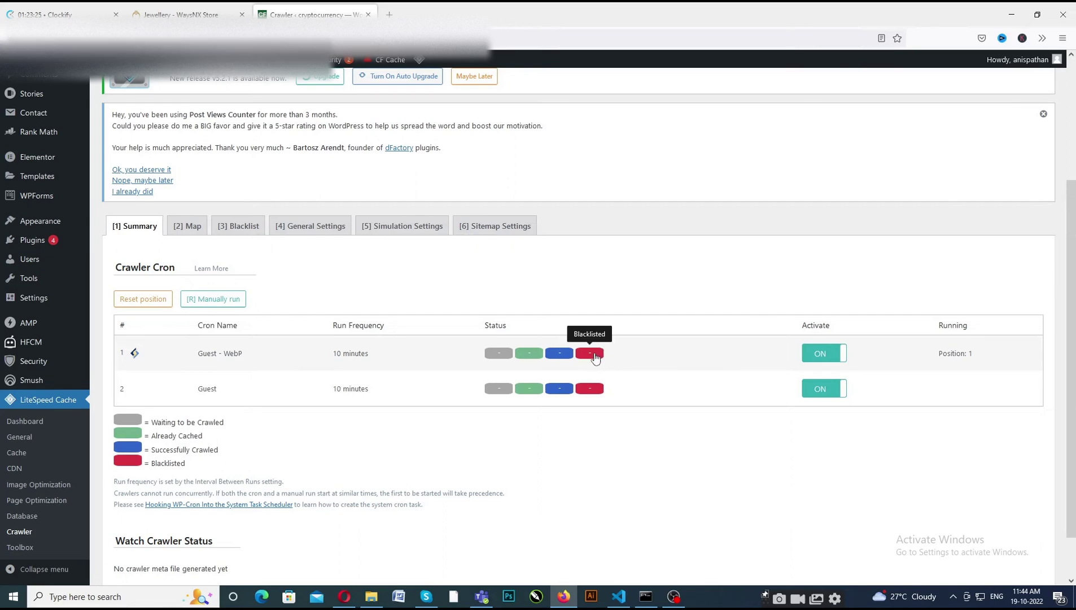
scroll(598, 357, "down", 1)
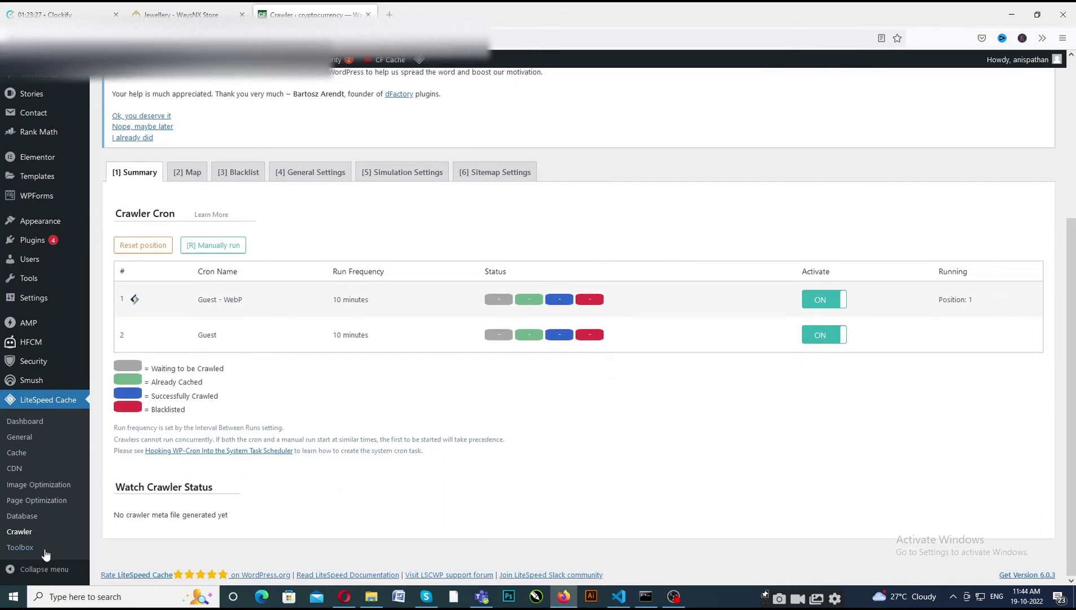
- Open LiteSpeed Cache's Toolbox and review its Purge options, including Purge All, Empty Entire Cache and Purge By
left_click(23, 553)
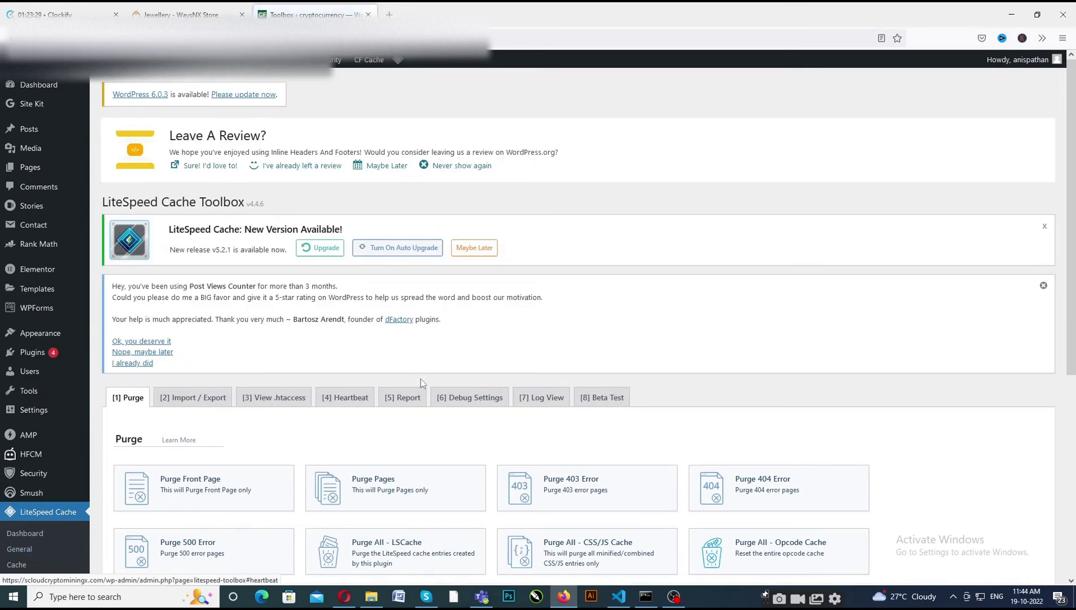
scroll(420, 384, "down", 5)
scroll(408, 403, "up", 5)
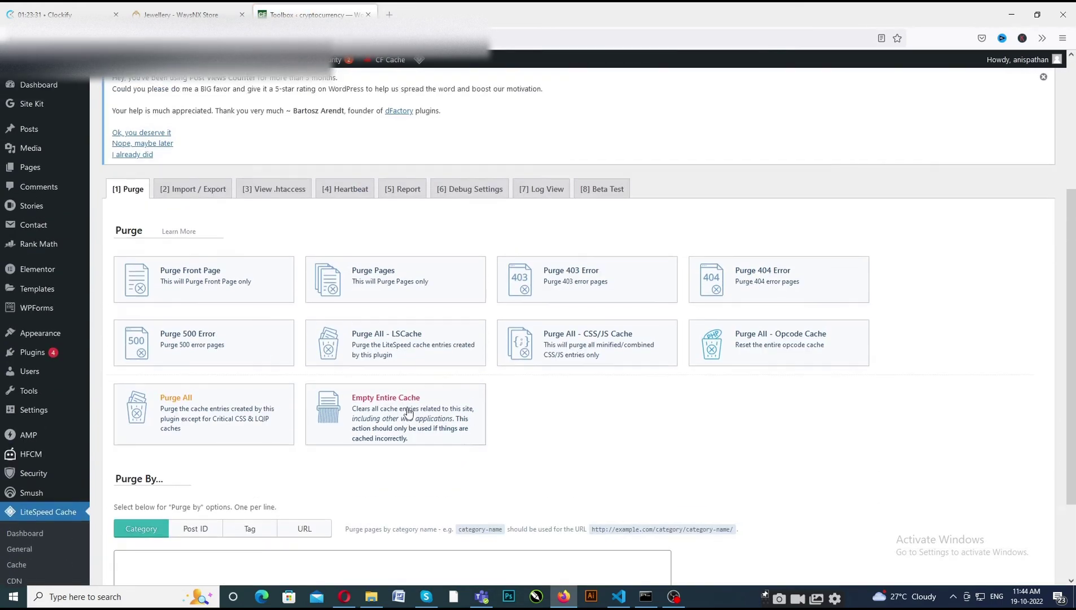
scroll(85, 444, "down", 4)
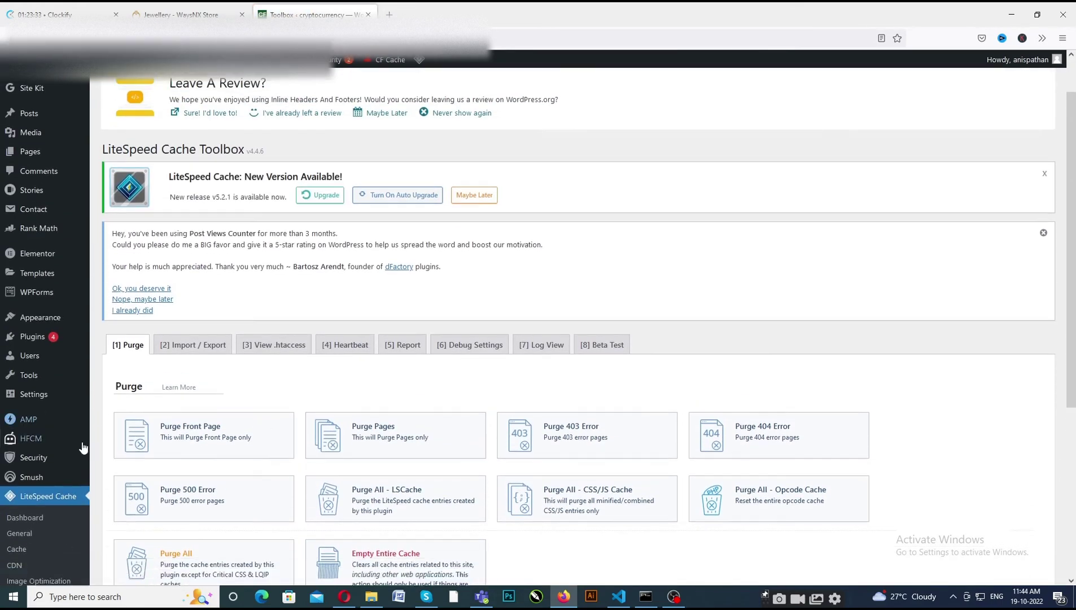
- Revisit LiteSpeed Cache's General settings and the Cache Control Settings on the Cache page
left_click(19, 438)
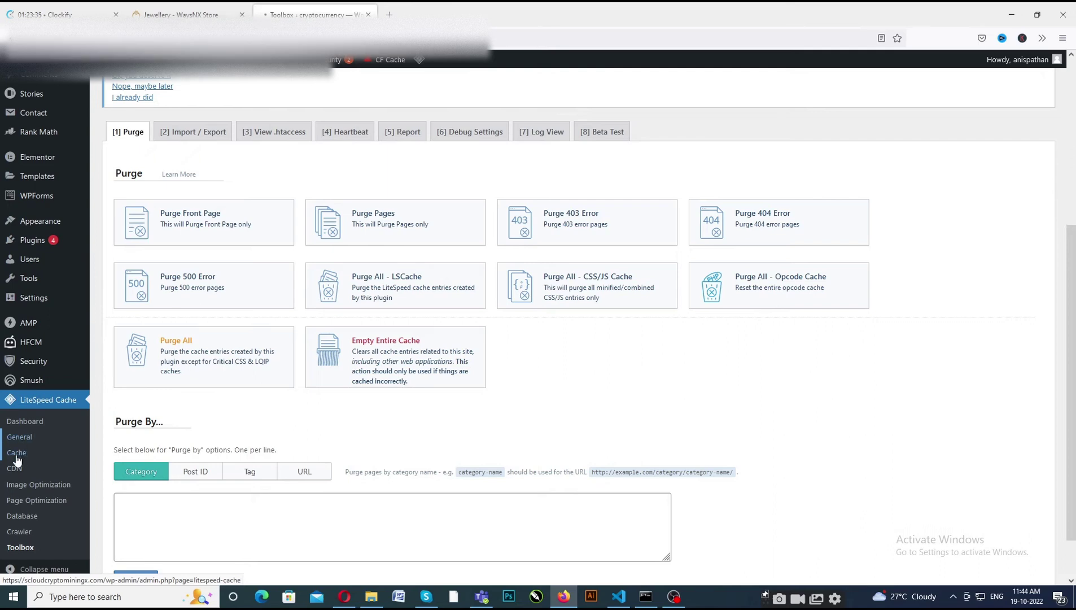
scroll(346, 368, "down", 13)
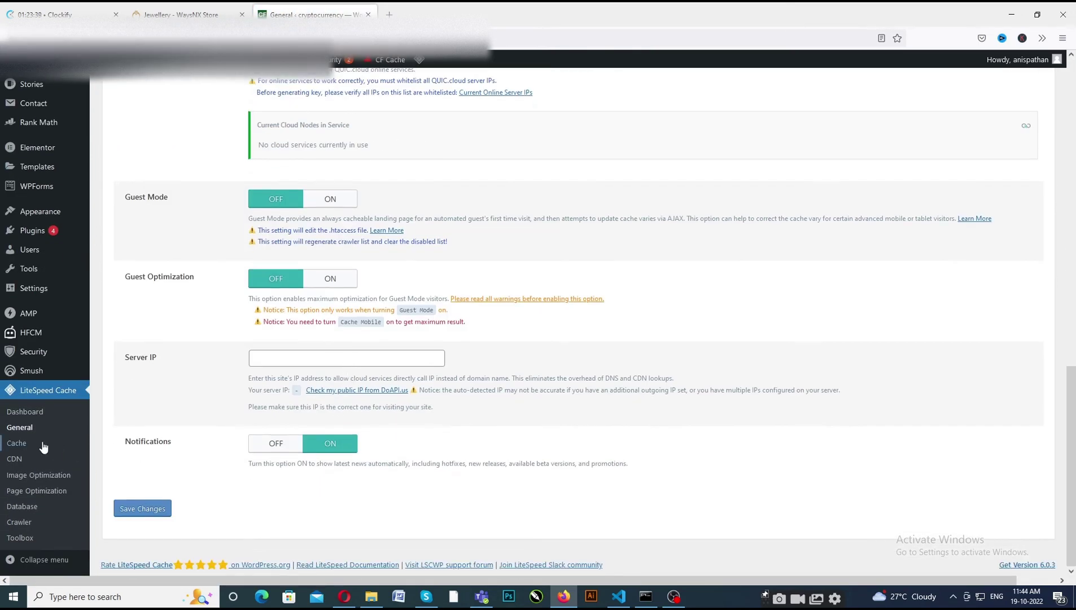
left_click(17, 443)
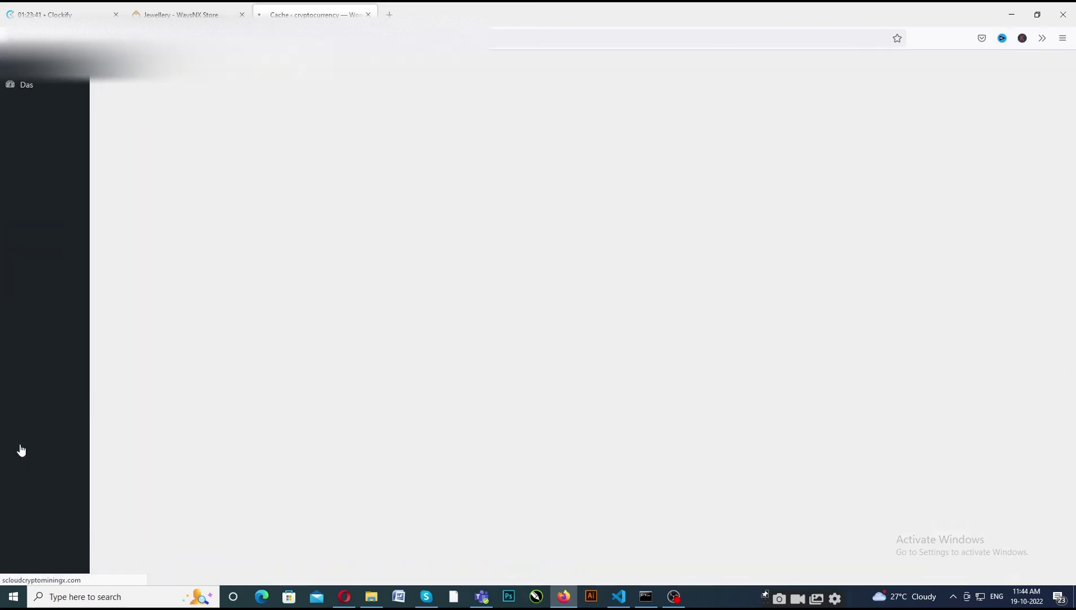
scroll(443, 329, "down", 3)
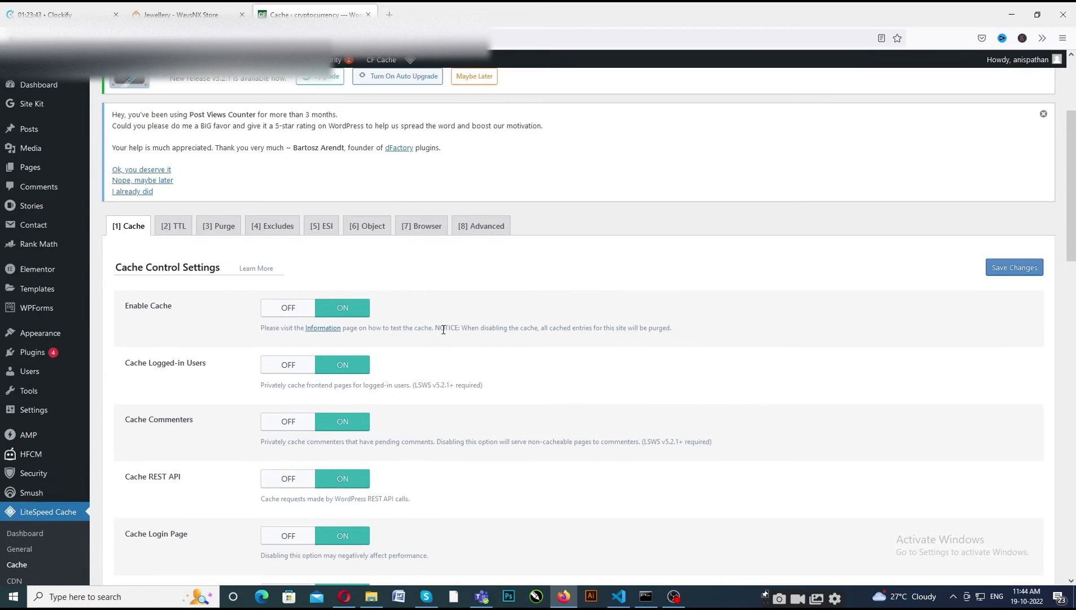
- Revisit the Cache page's Purge Settings, including the auto purge rules, and its Exclude Settings
left_click(368, 233)
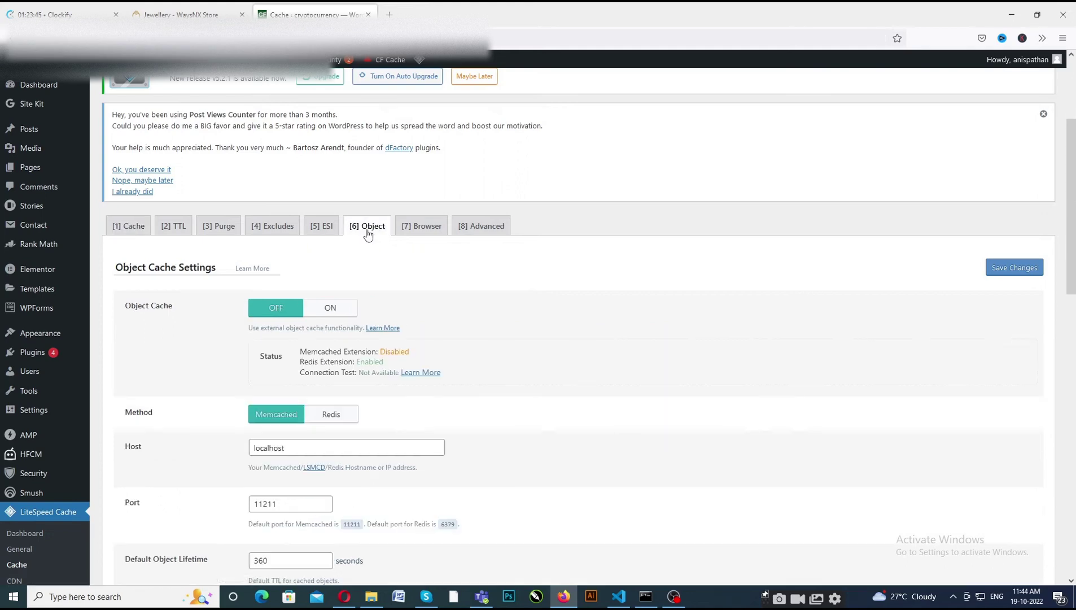
left_click(207, 233)
scroll(299, 265, "down", 2)
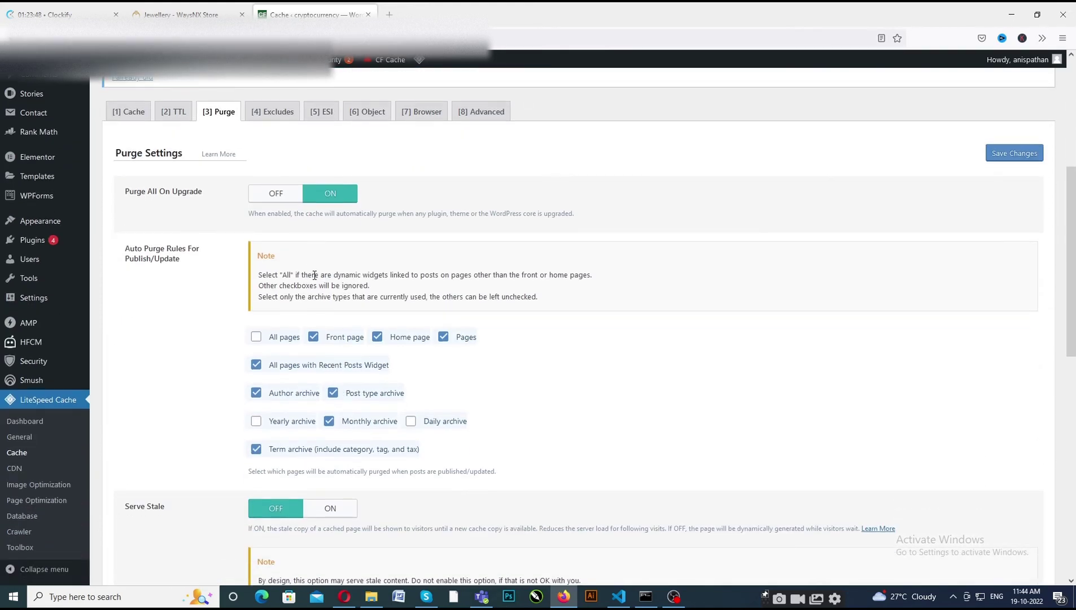
left_click(281, 113)
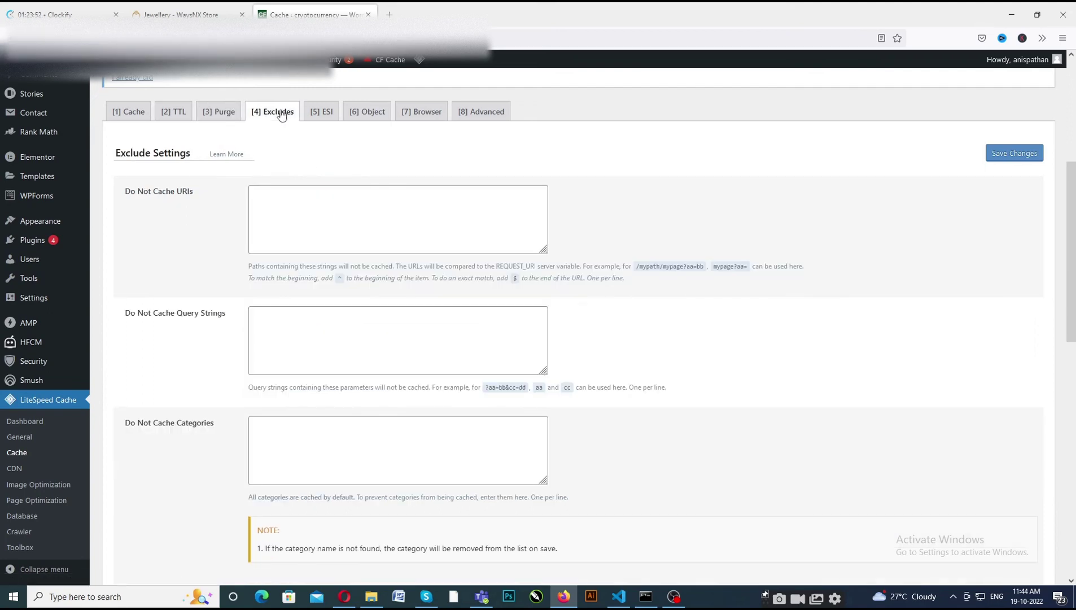
- Review the Cache page's ESI Settings, from Enable ESI and Cache Admin Bar to ESI Nonces and Vary Group
left_click(357, 112)
left_click(315, 113)
scroll(140, 194, "down", 2)
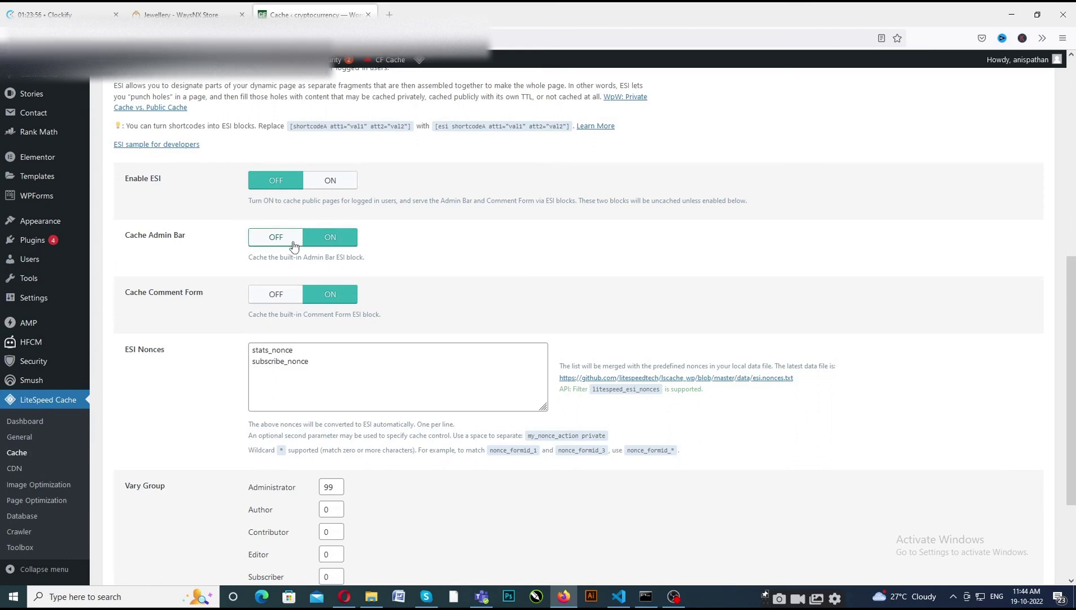
scroll(350, 247, "down", 2)
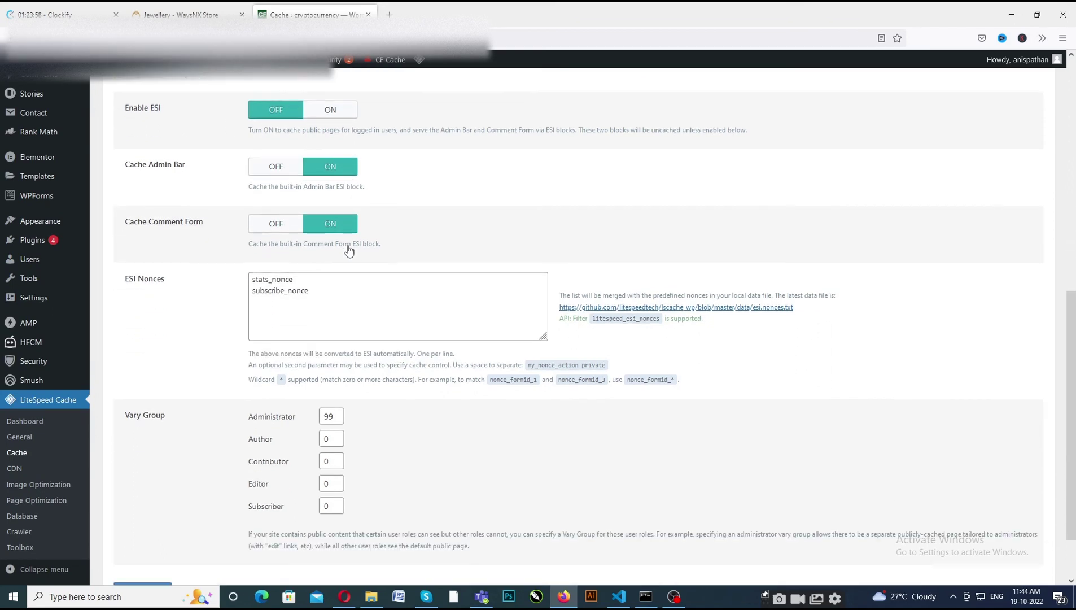
scroll(362, 235, "up", 1)
scroll(362, 235, "up", 4)
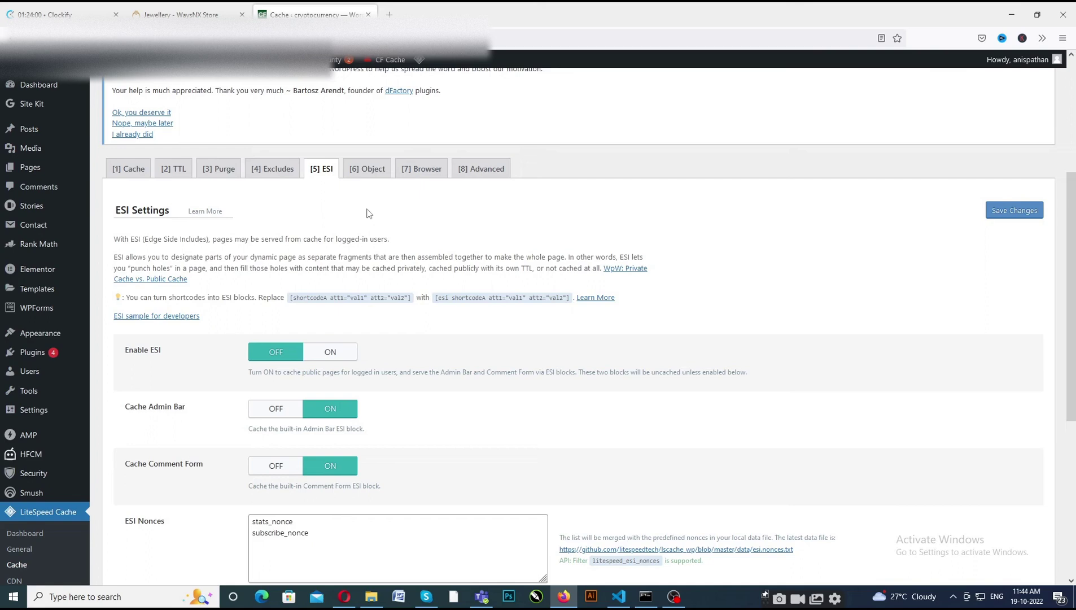
- Review the Object Cache Settings, including the method, host, port and default object lifetime
left_click(367, 169)
scroll(413, 295, "down", 2)
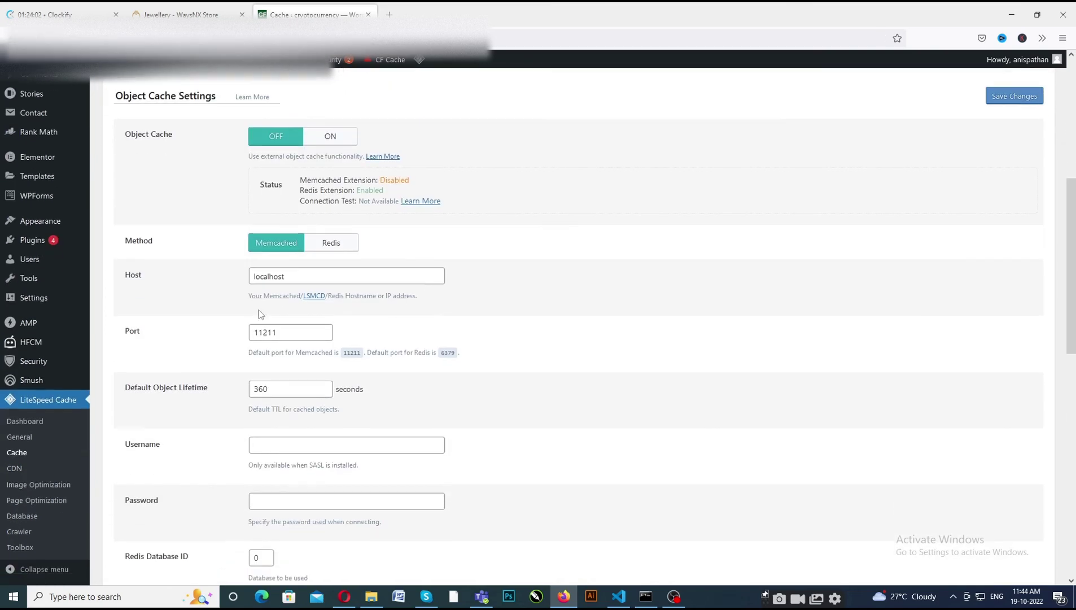
scroll(393, 299, "down", 2)
scroll(394, 299, "up", 6)
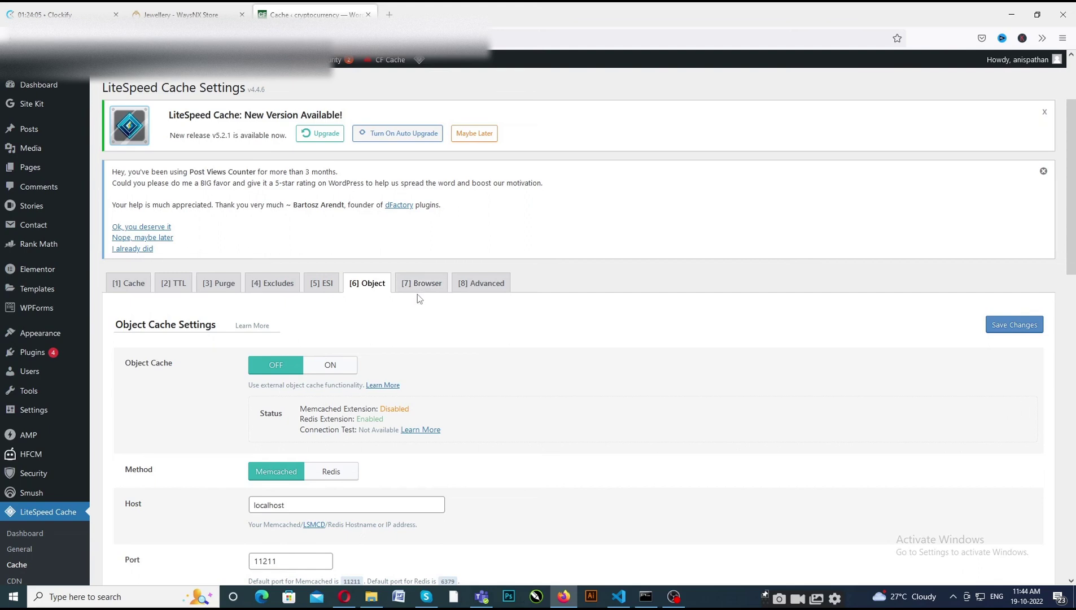
- Review the Browser Cache Settings and the Advanced Settings for login cookie, HTTP/HTTPS compatibility and Instant Click
left_click(418, 283)
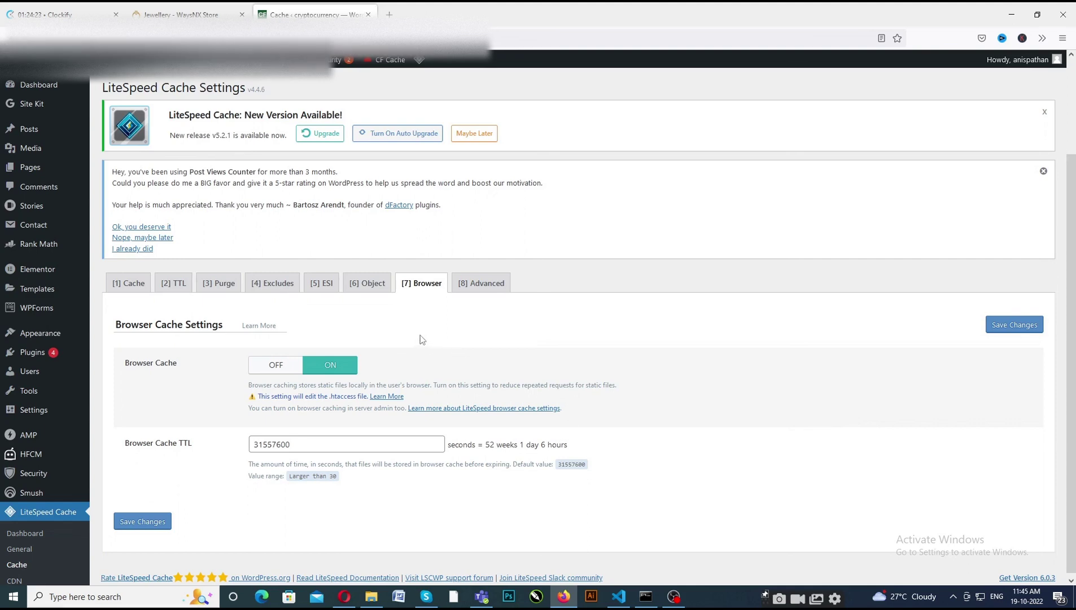
left_click(485, 284)
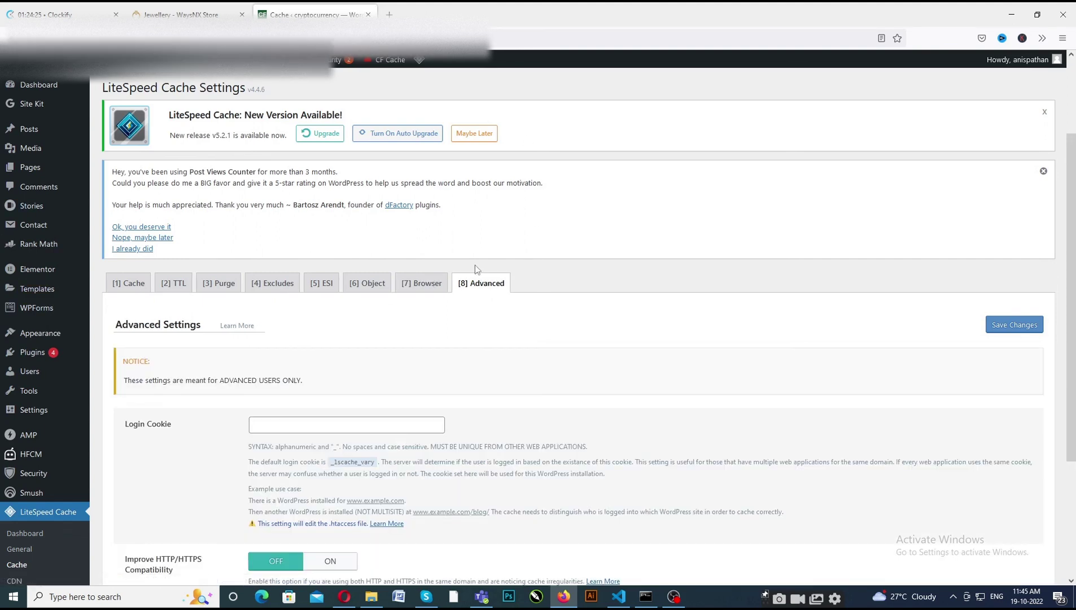
scroll(481, 267, "down", 3)
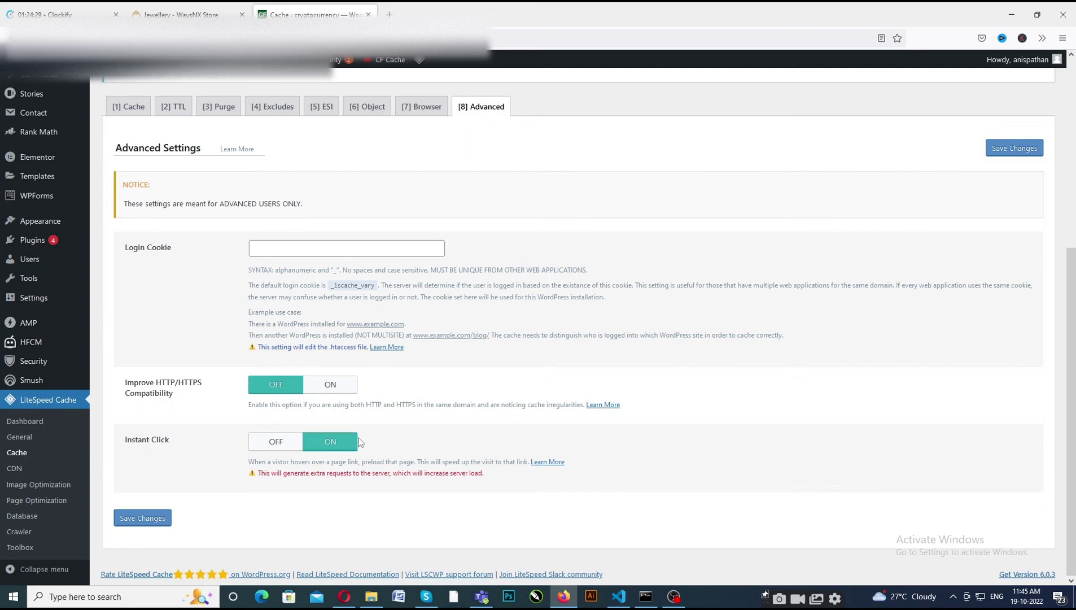
scroll(364, 440, "up", 1)
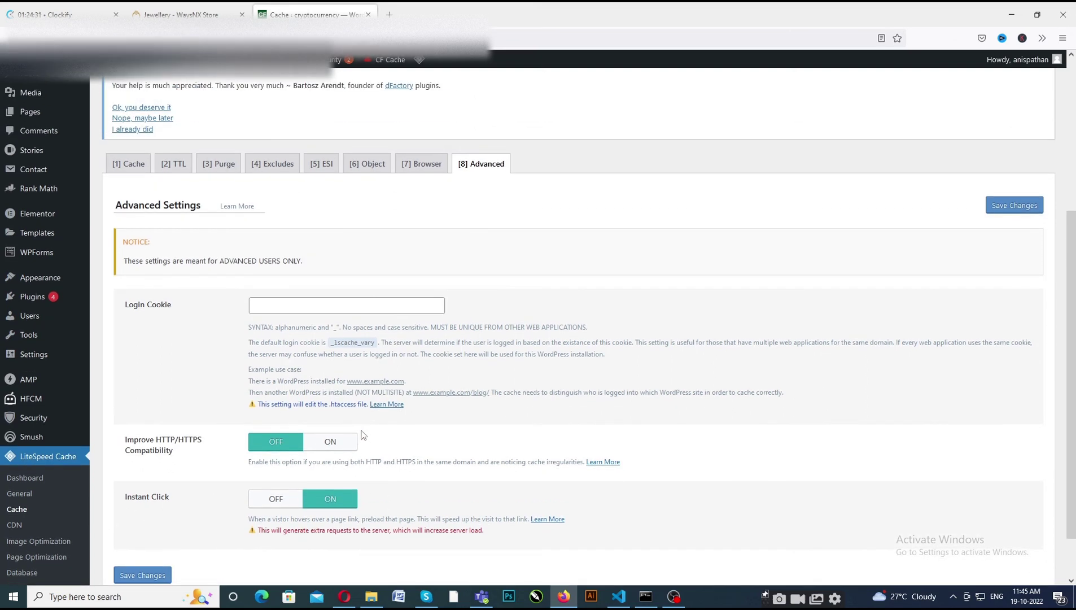
scroll(330, 408, "down", 1)
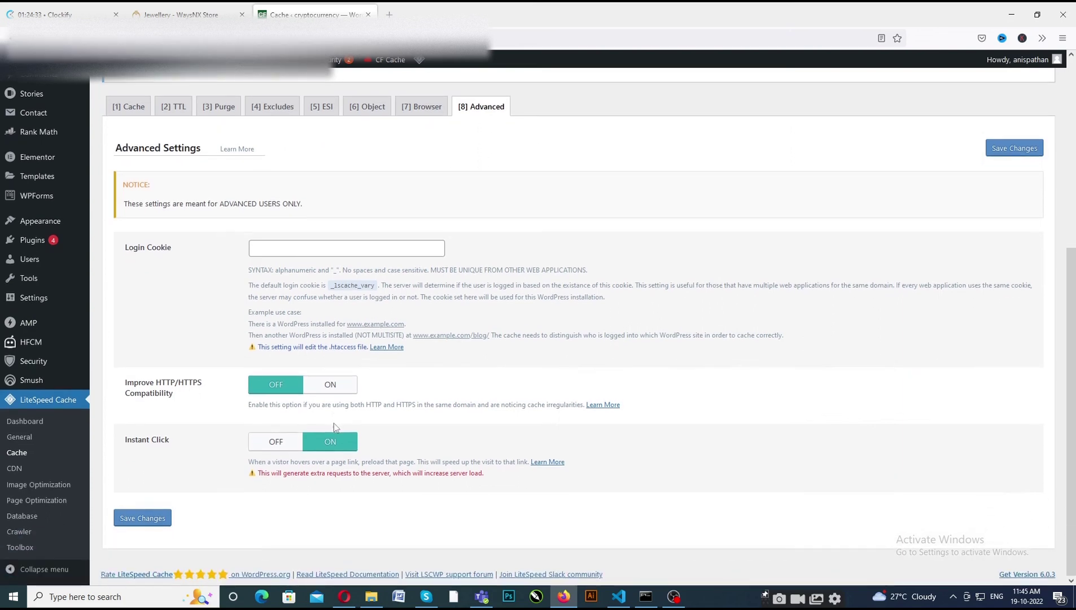
scroll(399, 261, "up", 3)
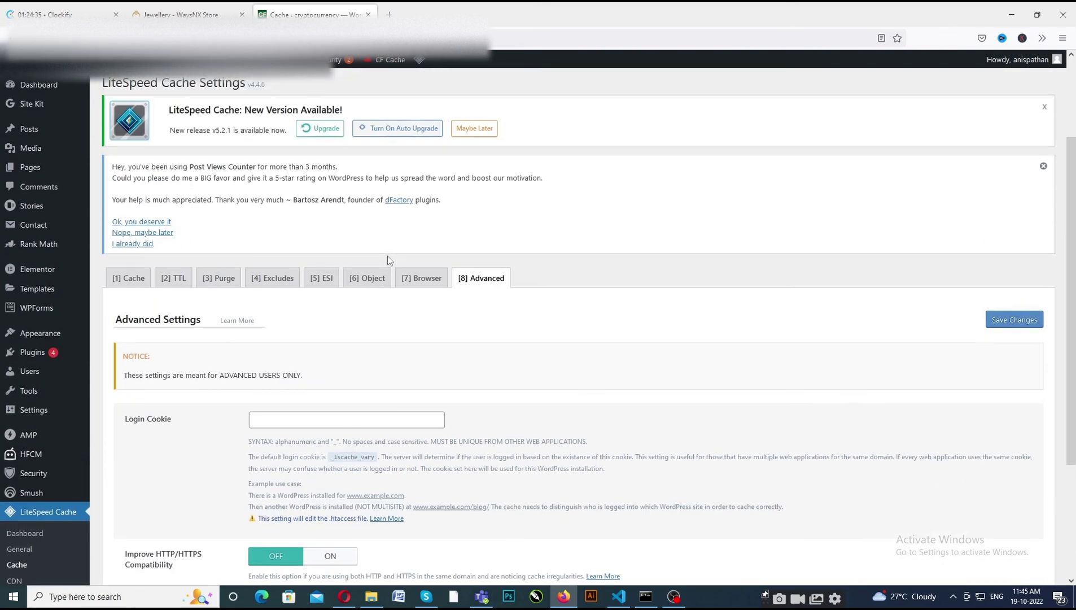
scroll(393, 335, "down", 2)
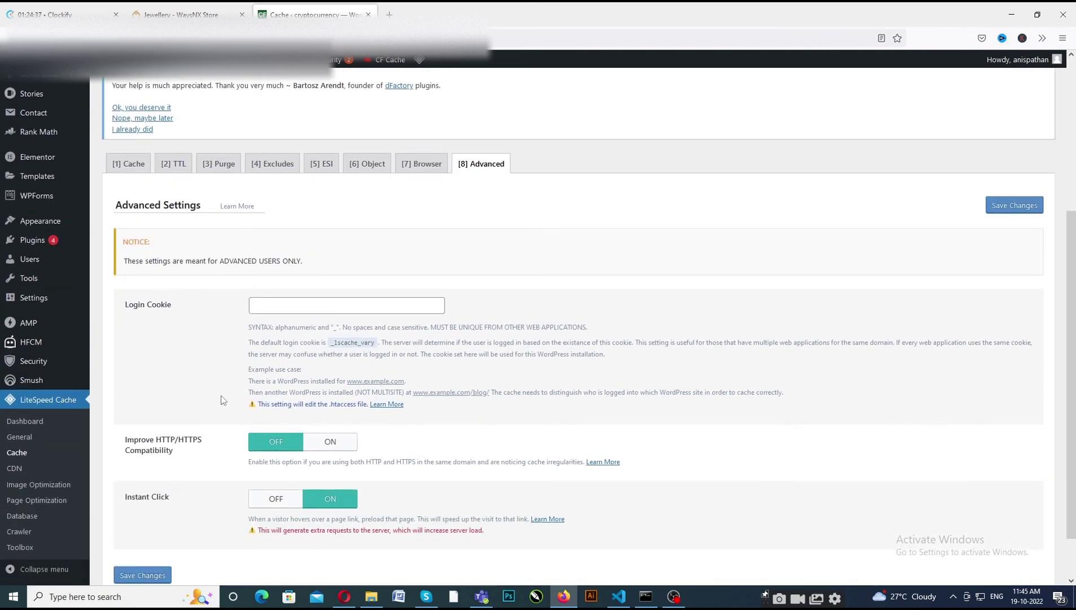